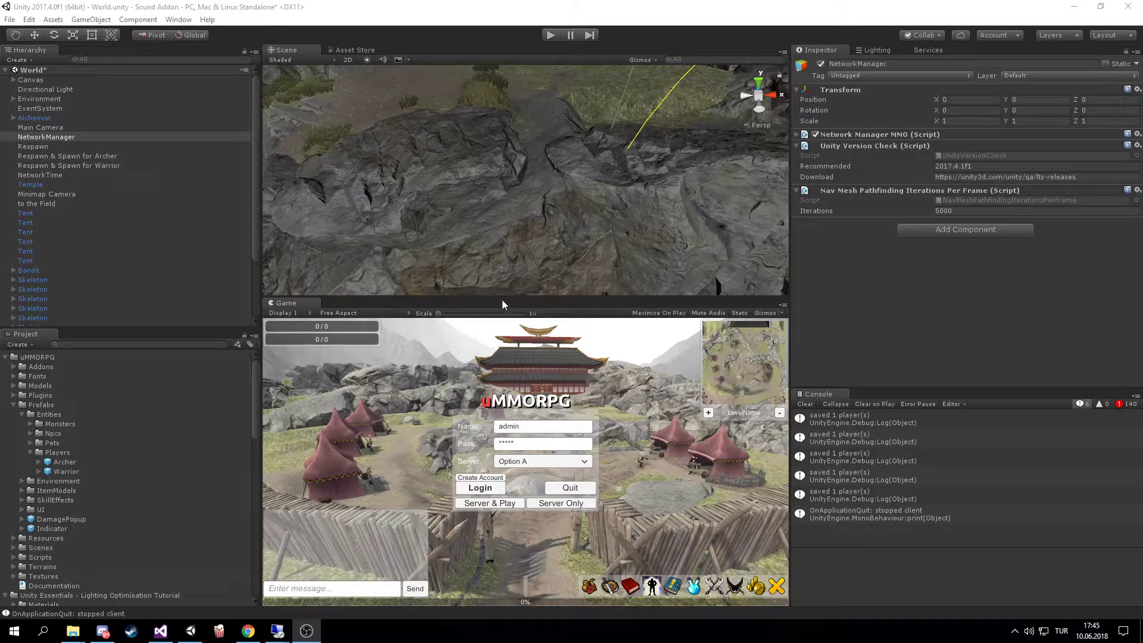
# Give the Scene view more height and clear the old Console log messages.
pyautogui.moveTo(502, 296); pyautogui.dragTo(502, 328)
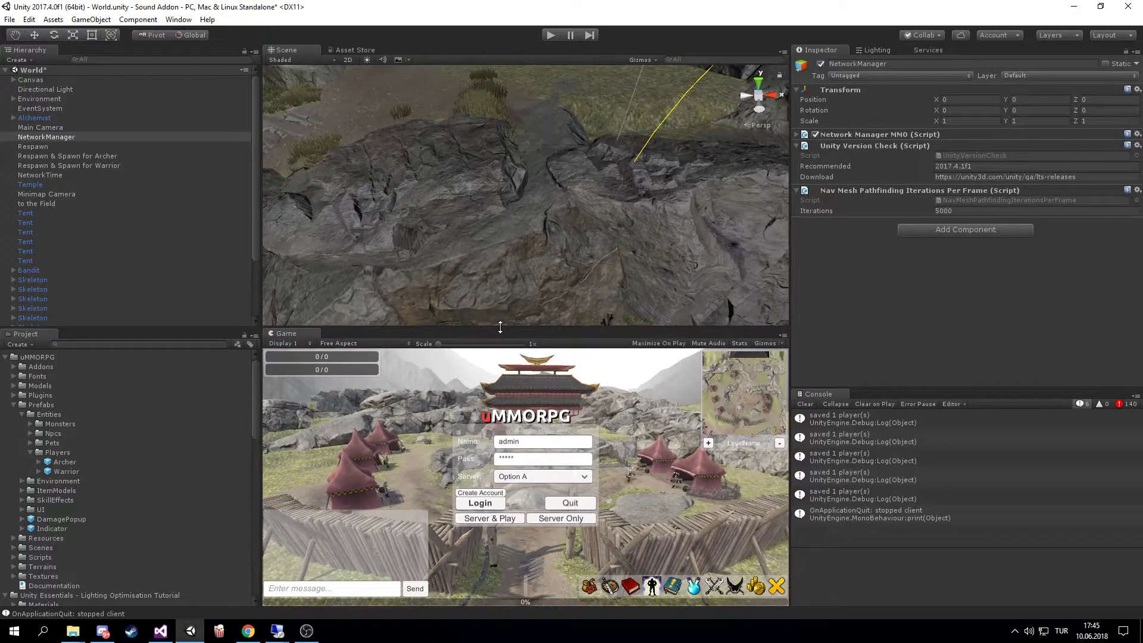
pyautogui.click(806, 404)
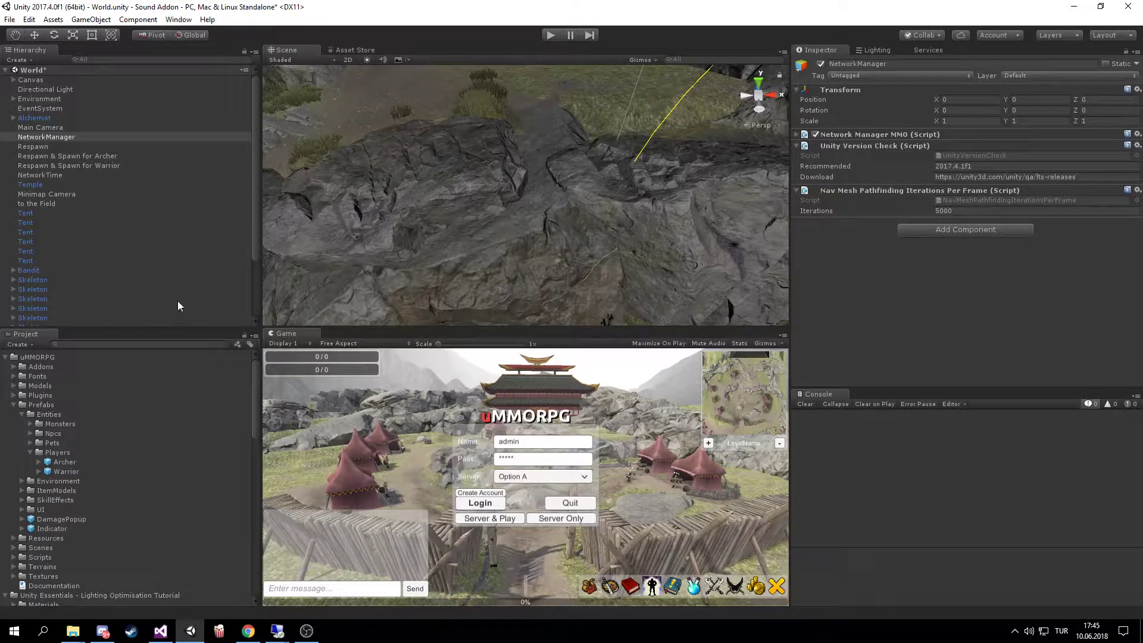
pyautogui.scroll(-3, 176, 295)
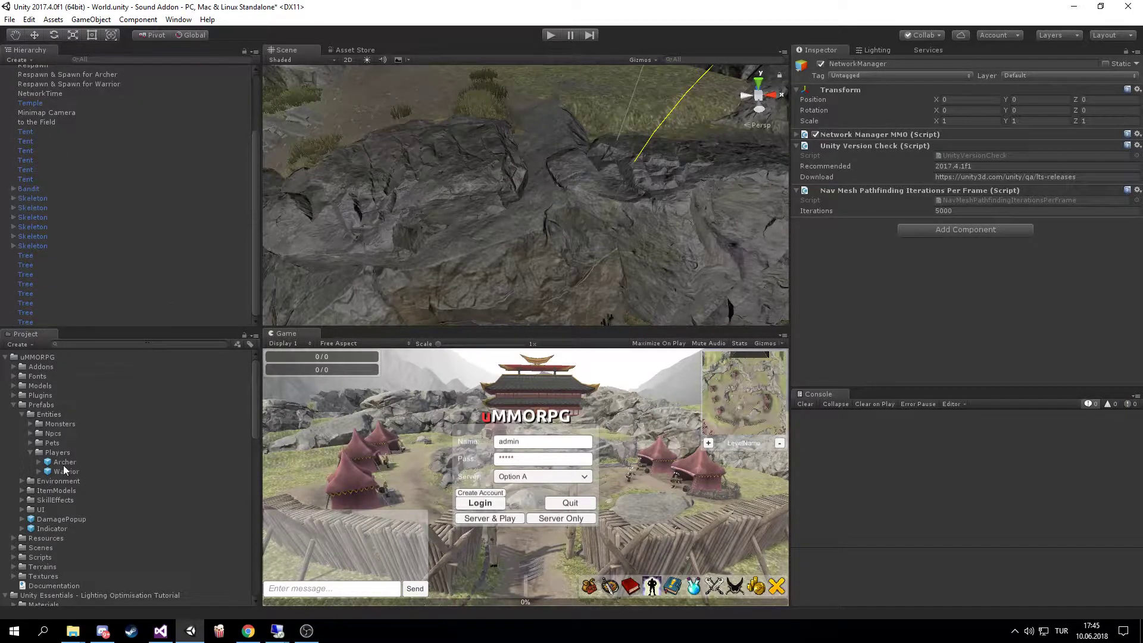
pyautogui.scroll(3, 127, 290)
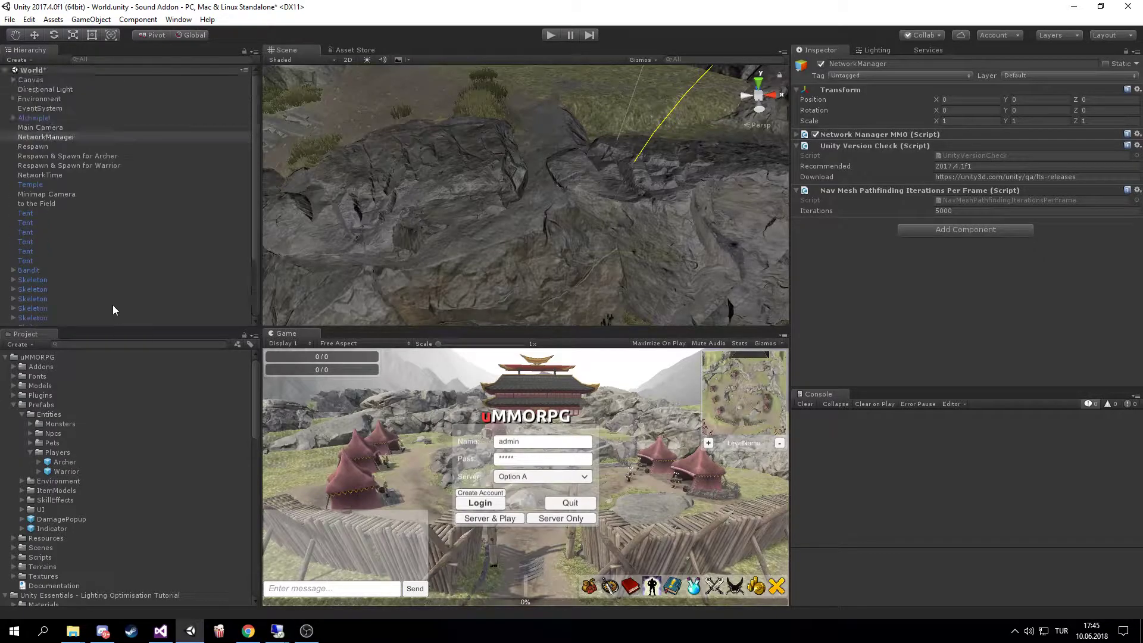
# Expand Addons > OaStudios > Sound Manager in the Project panel to show the addon scripts.
pyautogui.click(49, 145)
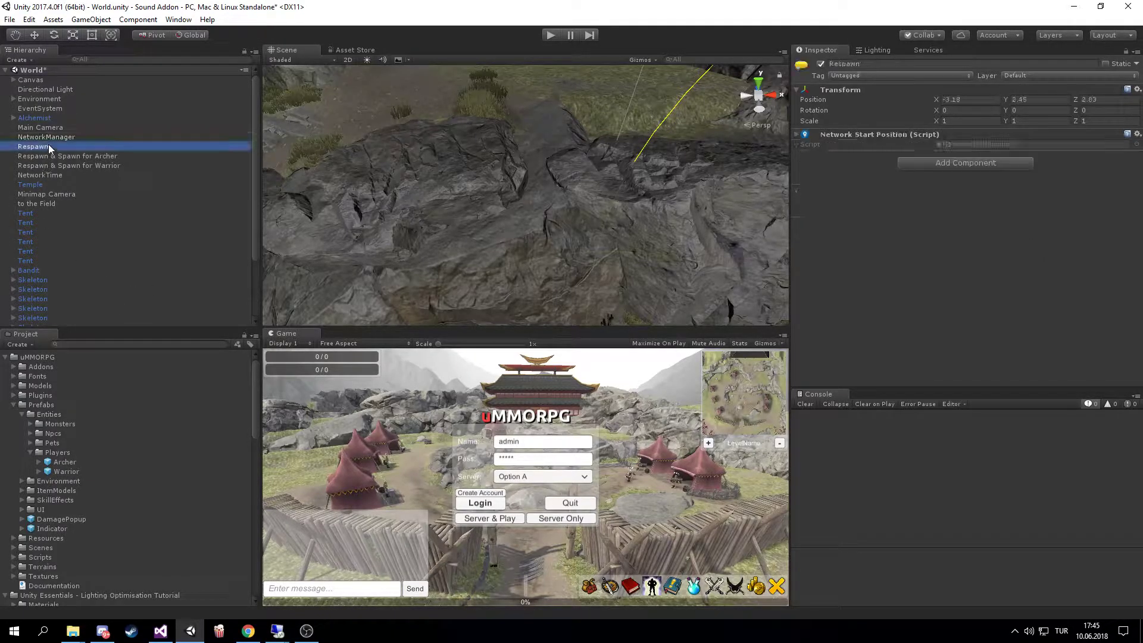
pyautogui.click(48, 137)
pyautogui.click(23, 365)
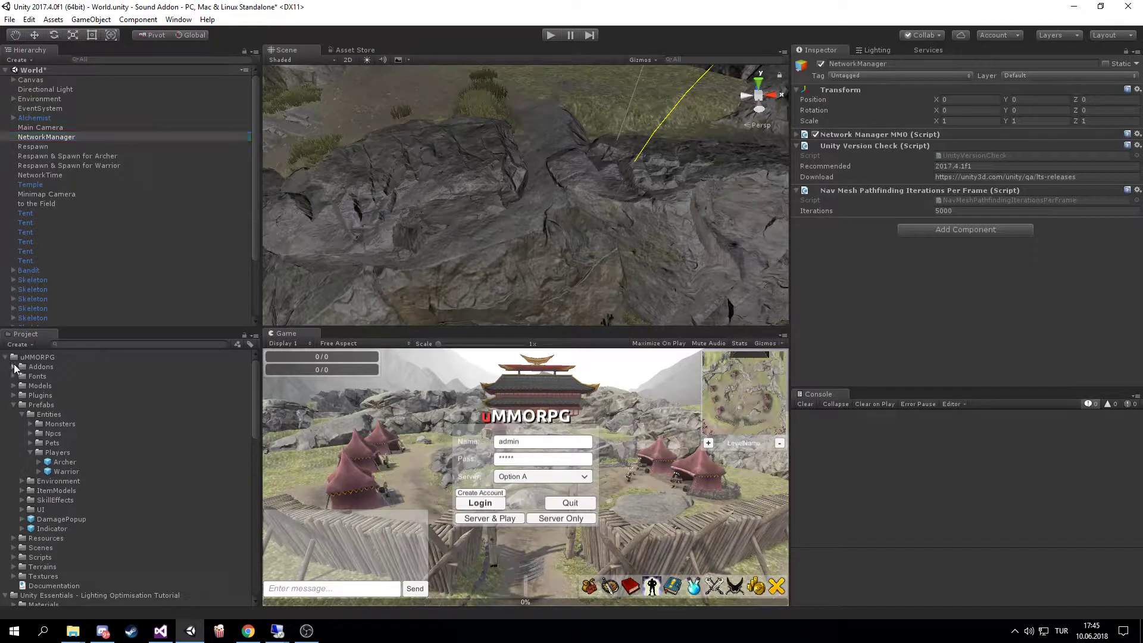
pyautogui.click(26, 377)
pyautogui.click(31, 386)
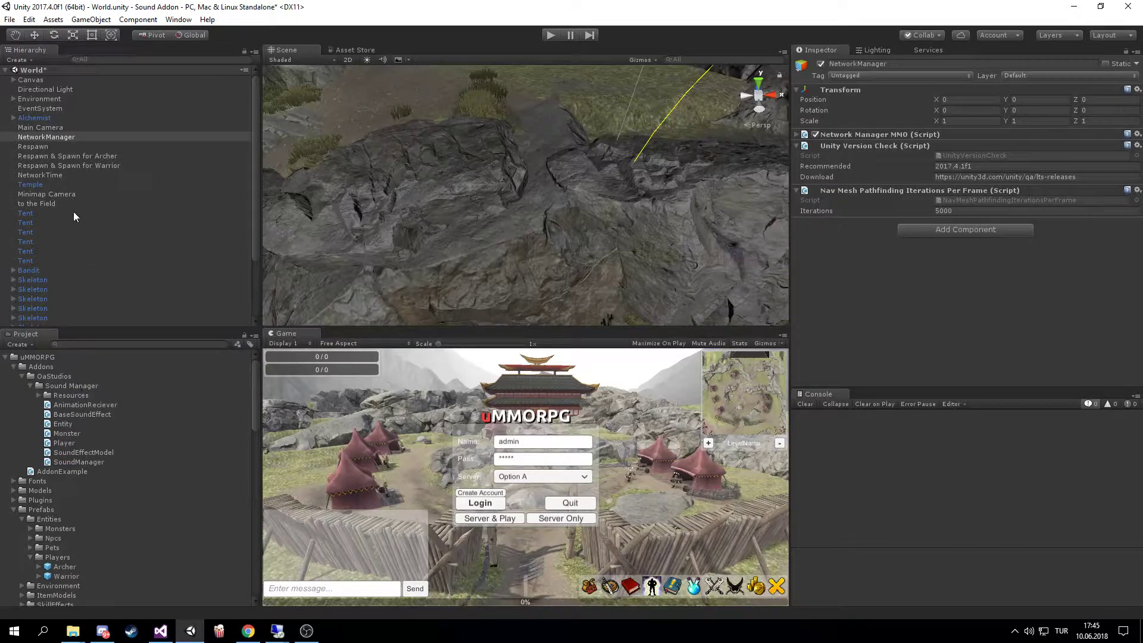
# Add a Sound Manager script component to the NetworkManager object.
pyautogui.click(50, 137)
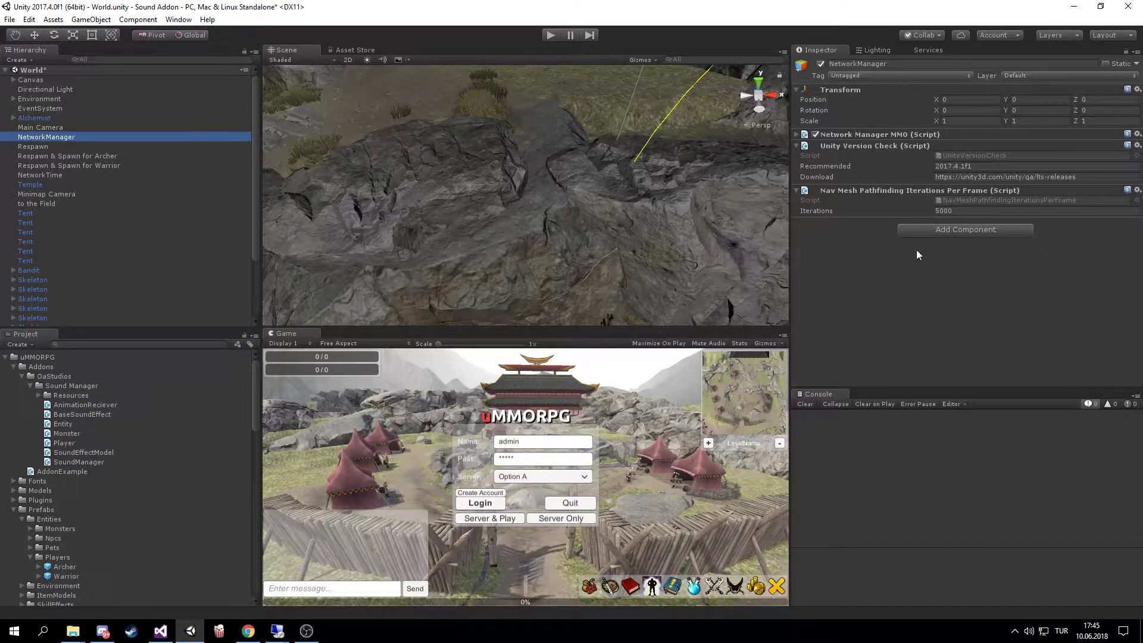
pyautogui.click(944, 227)
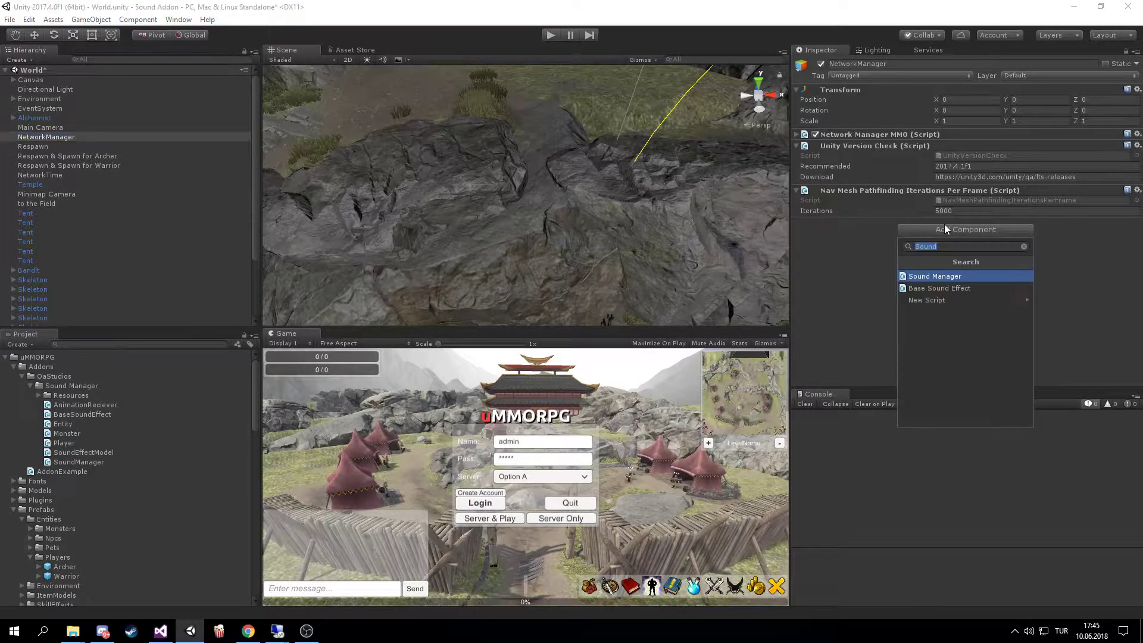
pyautogui.click(941, 277)
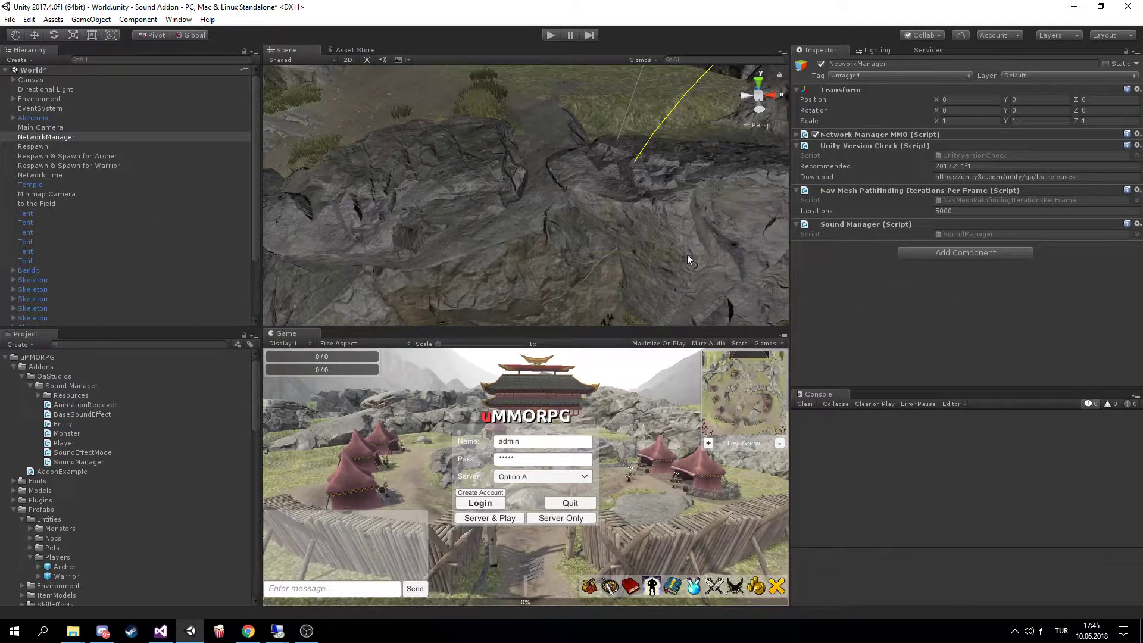
# Rearrange the Project panel folders, collapsing Textures and opening the tutorial's Prefabs folder.
pyautogui.click(5, 357)
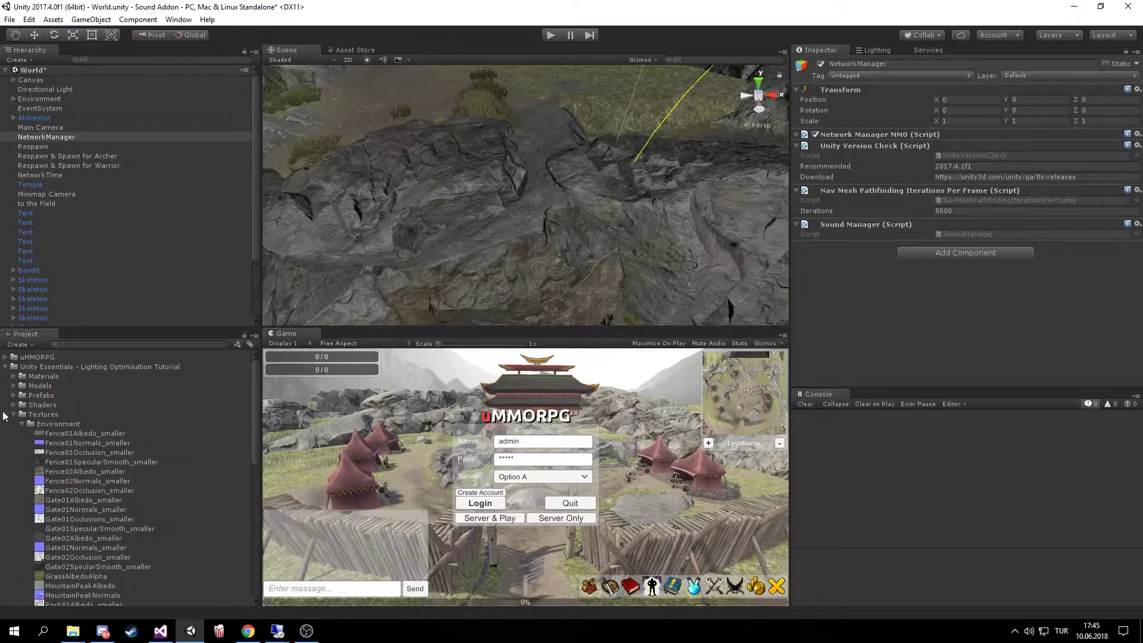
pyautogui.click(6, 367)
pyautogui.click(6, 367)
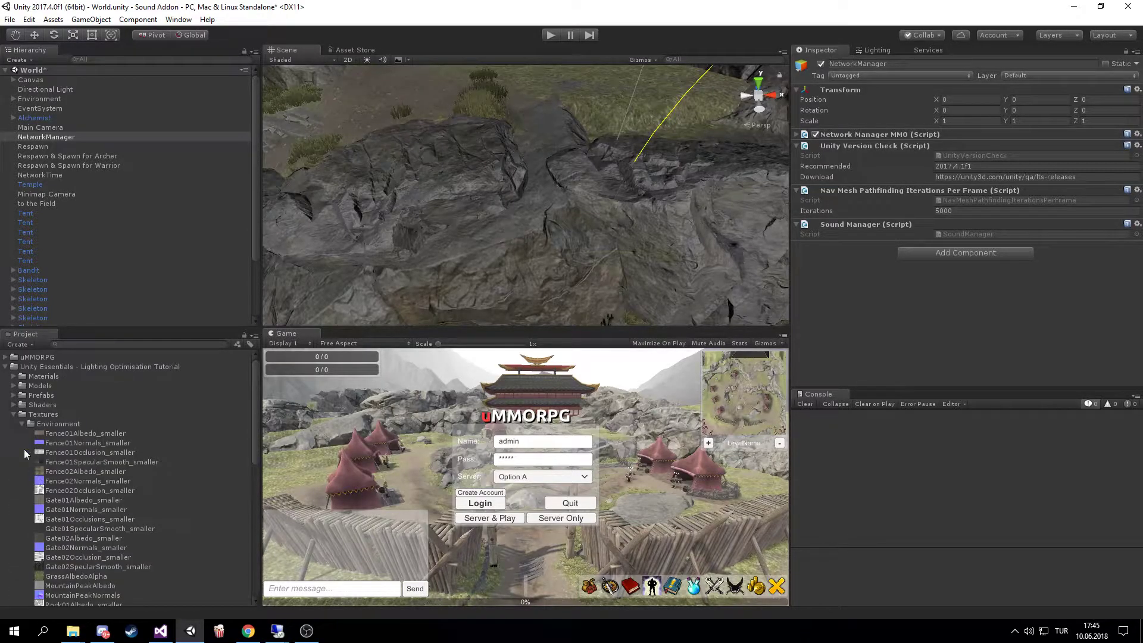
pyautogui.click(13, 405)
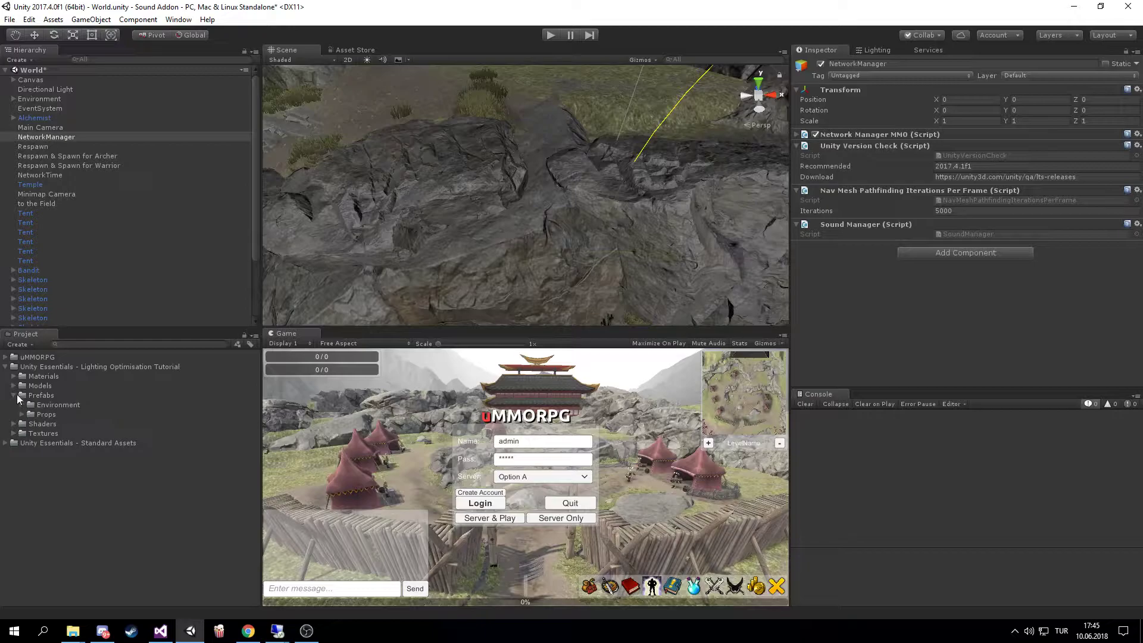
pyautogui.click(5, 357)
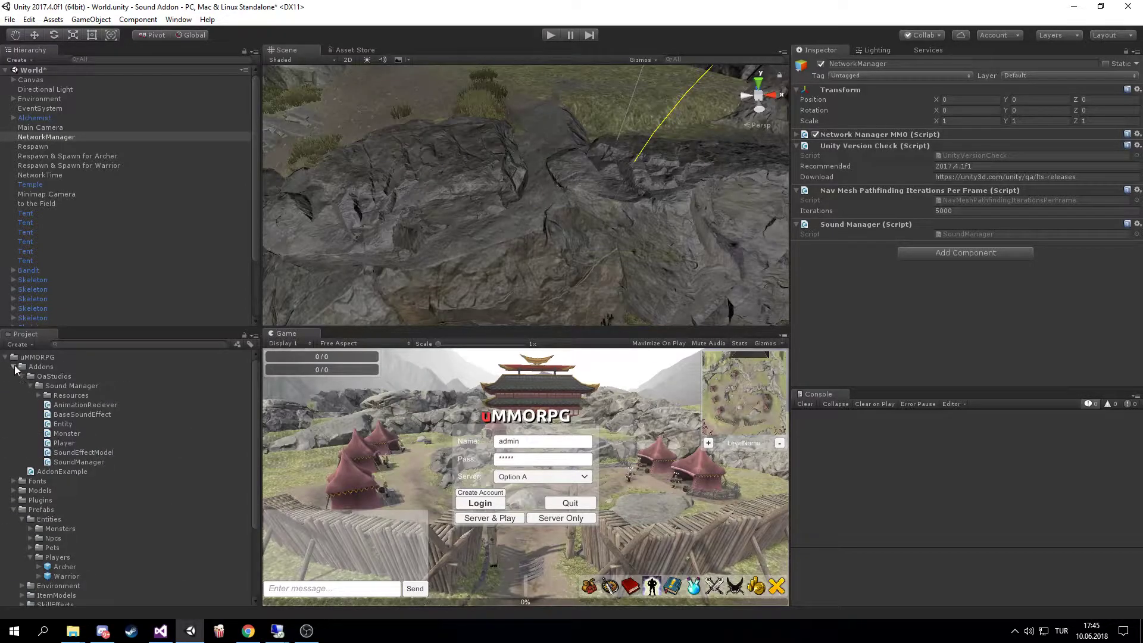
# Add a Base Sound Effect component to the Warrior prefab.
pyautogui.click(13, 366)
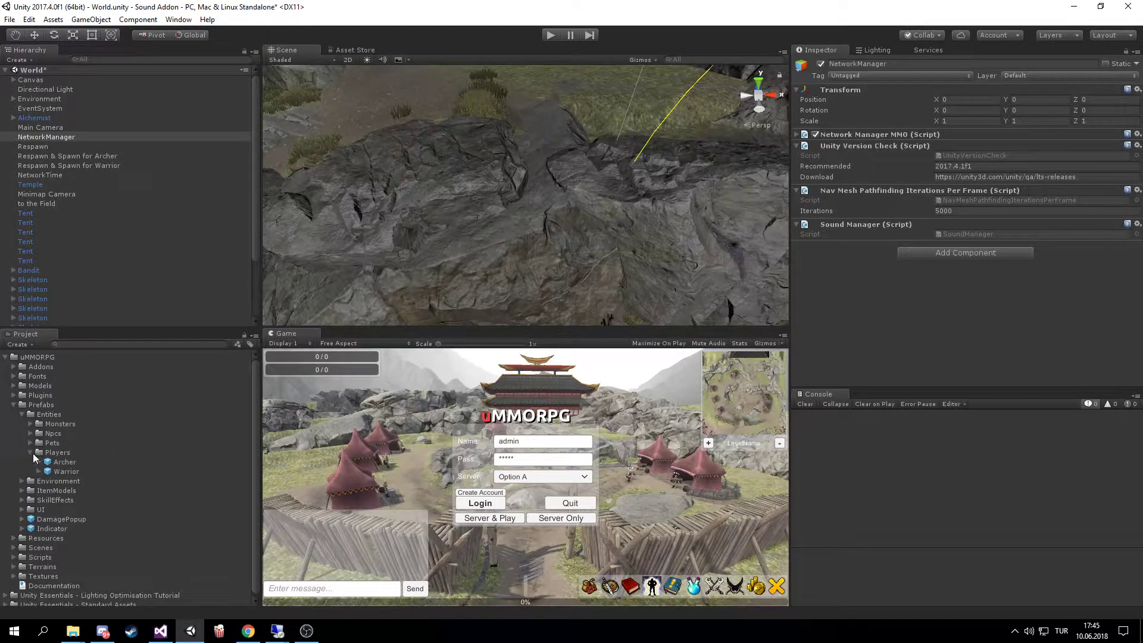
pyautogui.click(66, 471)
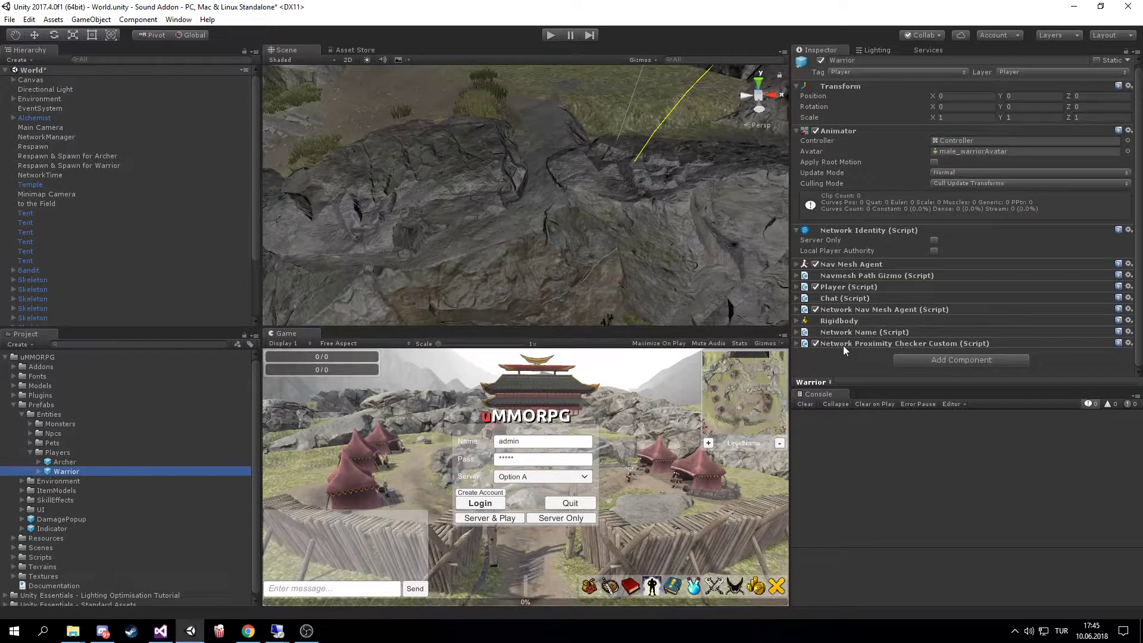
pyautogui.click(945, 360)
pyautogui.click(927, 420)
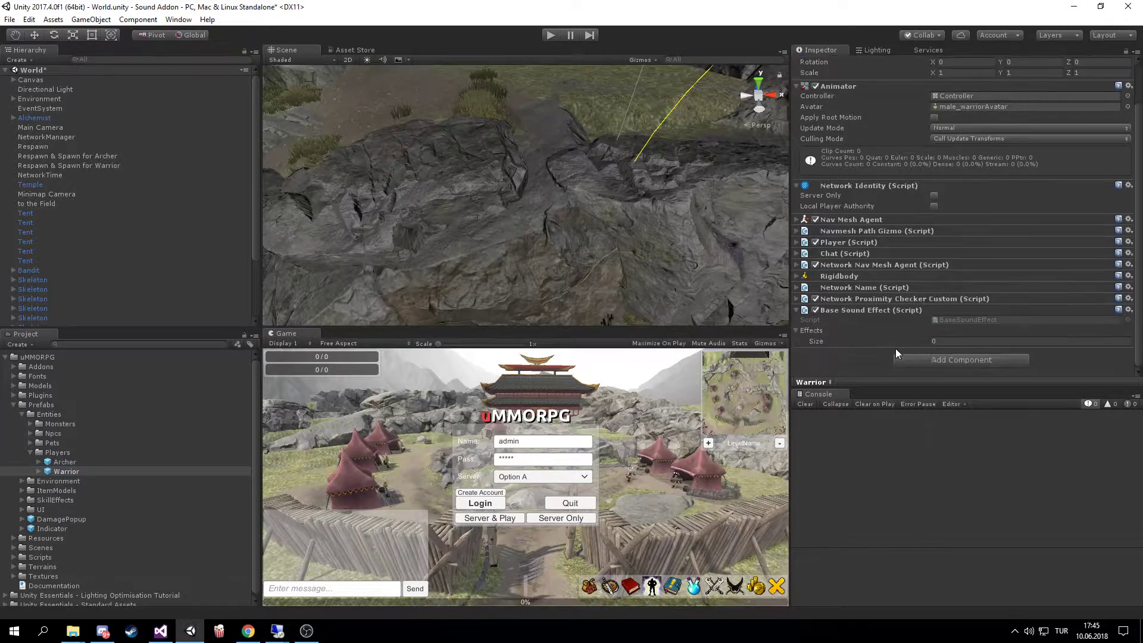
# Set the effects size to 1, naming the entry 'Get Hit' with sound type Get Hit.
pyautogui.click(941, 342)
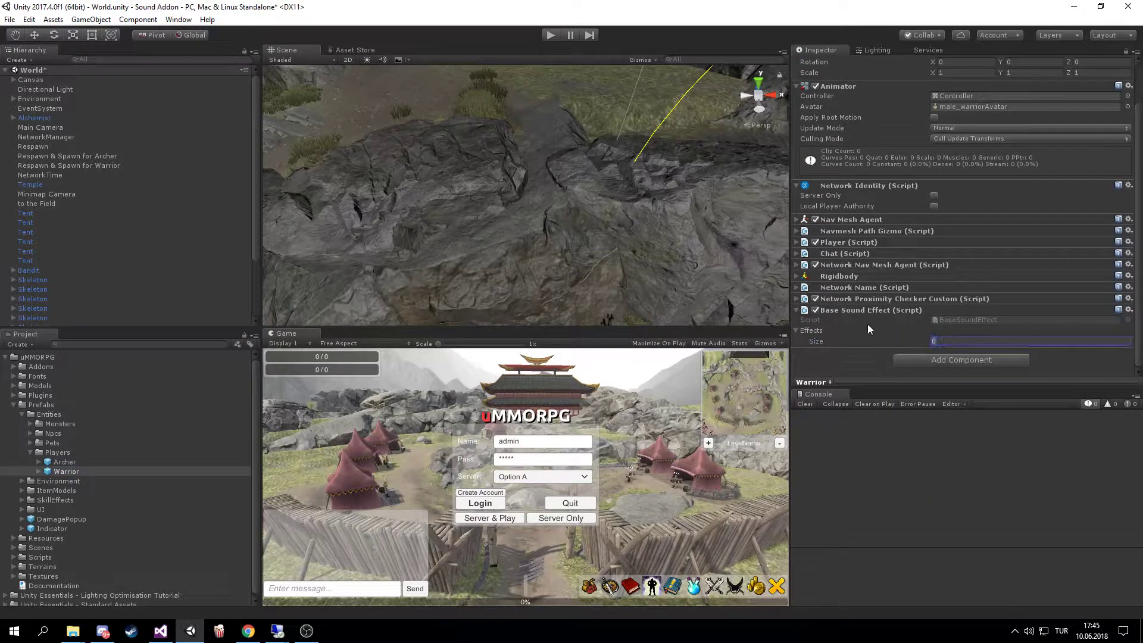
pyautogui.write('1')
pyautogui.press('Return')
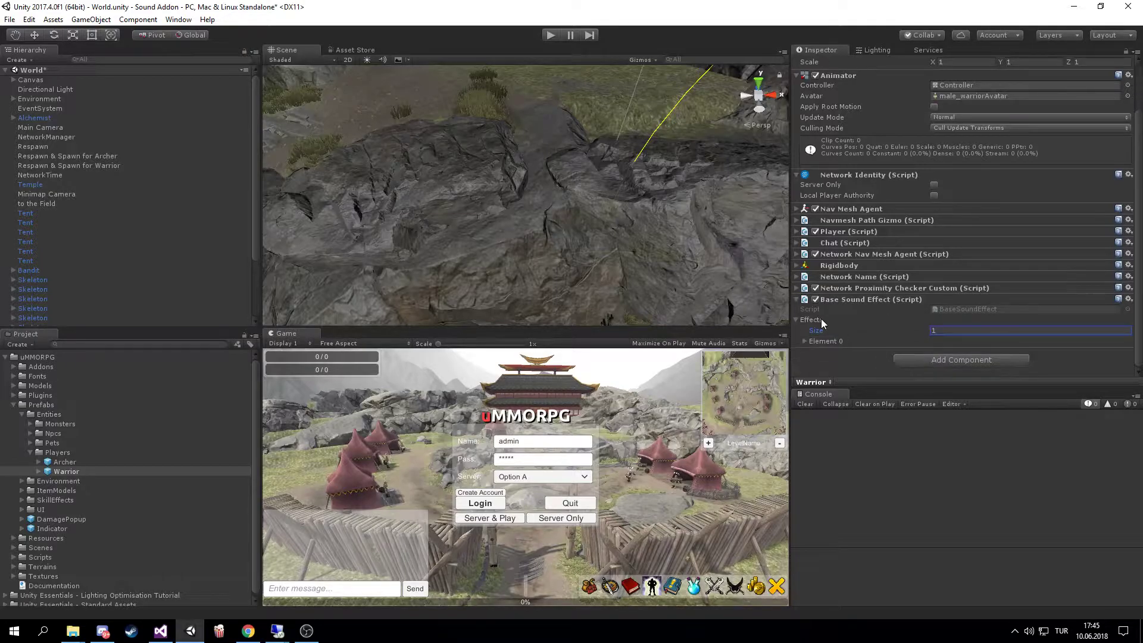
pyautogui.click(819, 342)
pyautogui.scroll(-3, 819, 347)
pyautogui.click(955, 265)
pyautogui.write('Get Hit')
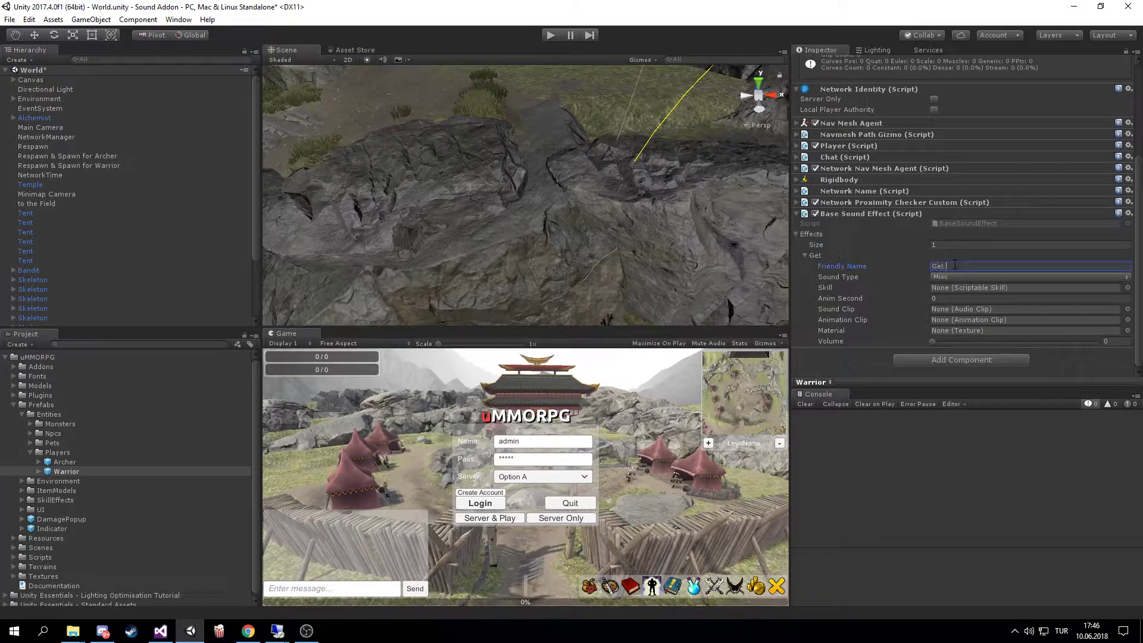
pyautogui.click(940, 277)
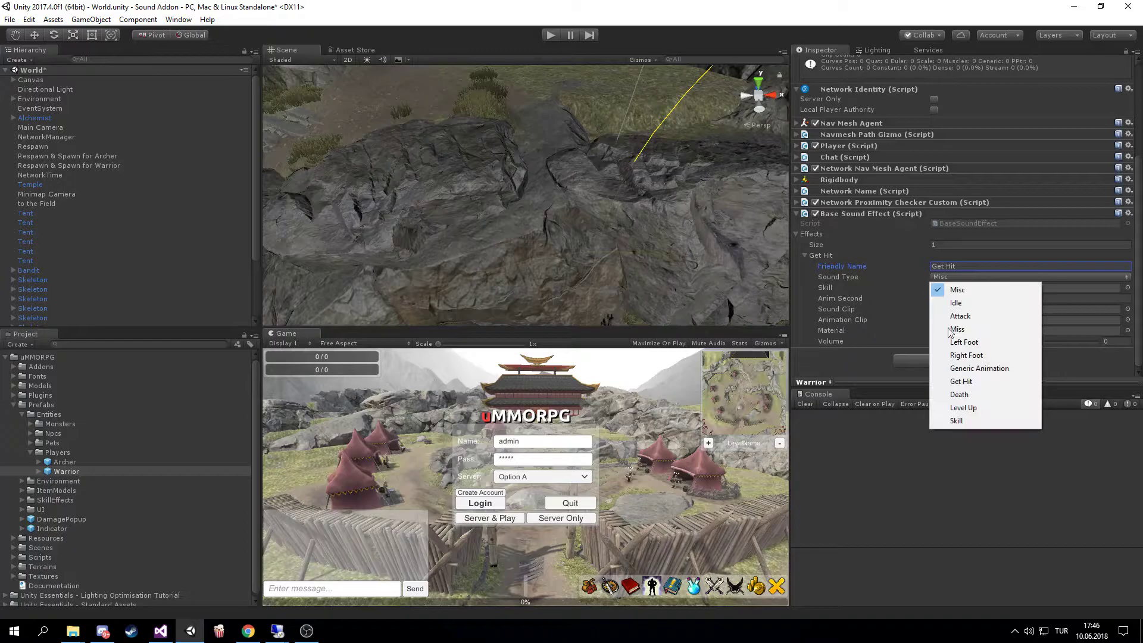
pyautogui.click(967, 381)
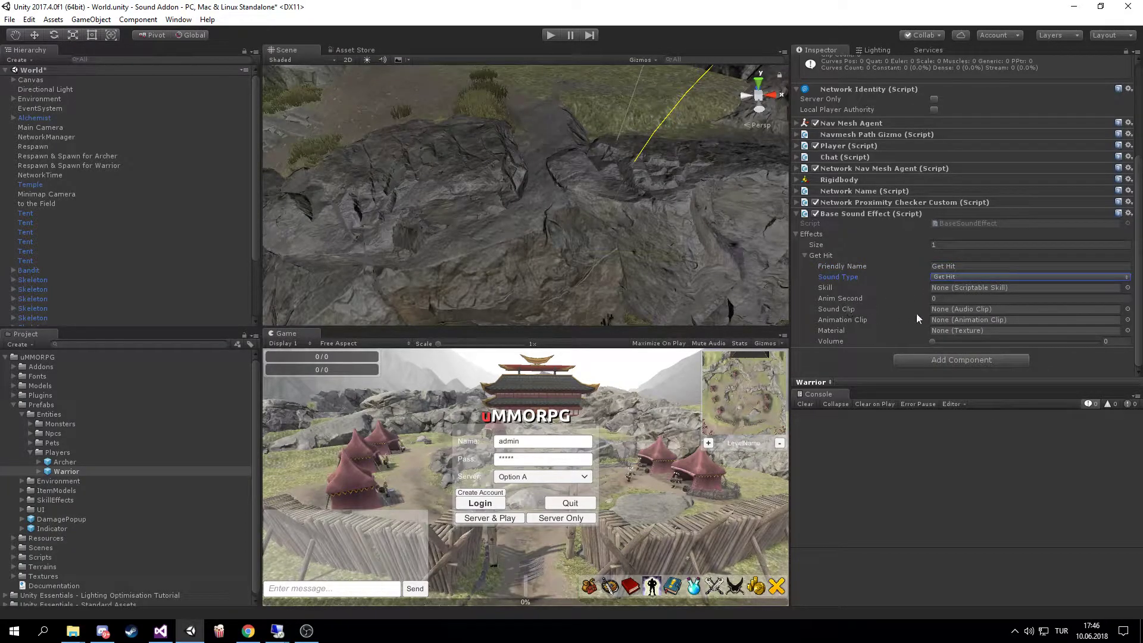
# Assign the get-hit clip at volume 100 and enter play mode.
pyautogui.click(1128, 309)
pyautogui.doubleClick(668, 119)
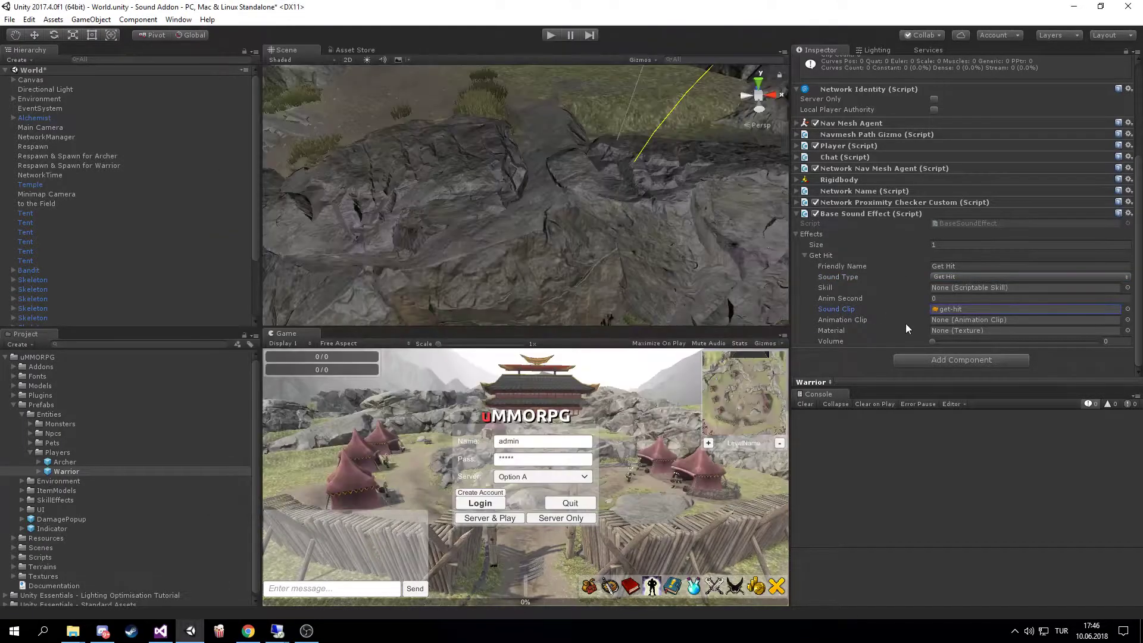
pyautogui.click(940, 341)
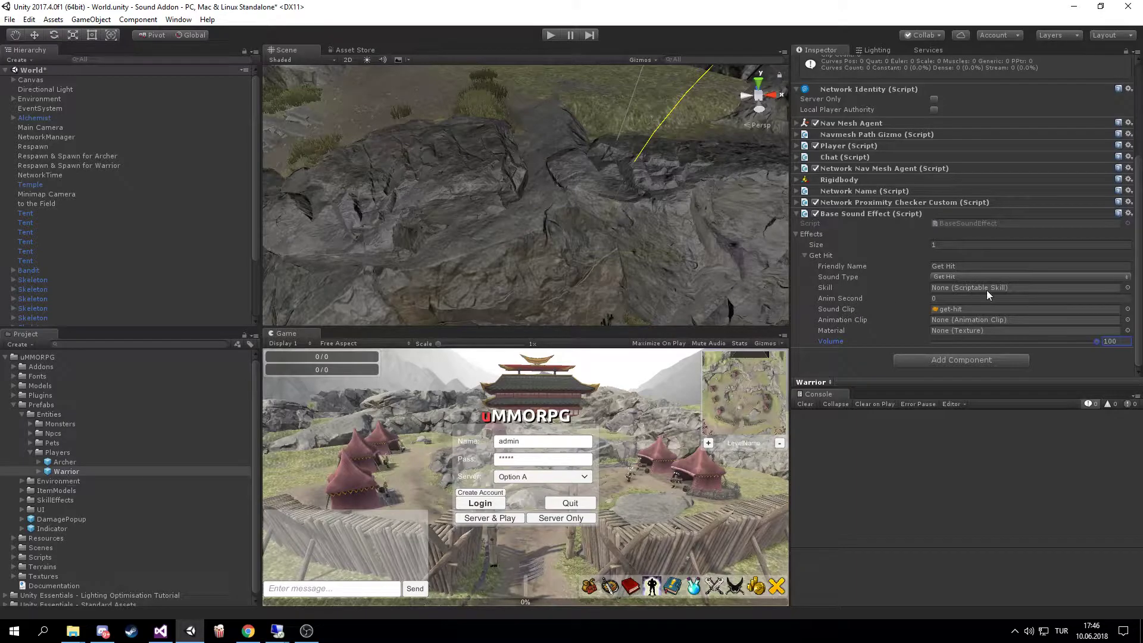
pyautogui.click(551, 35)
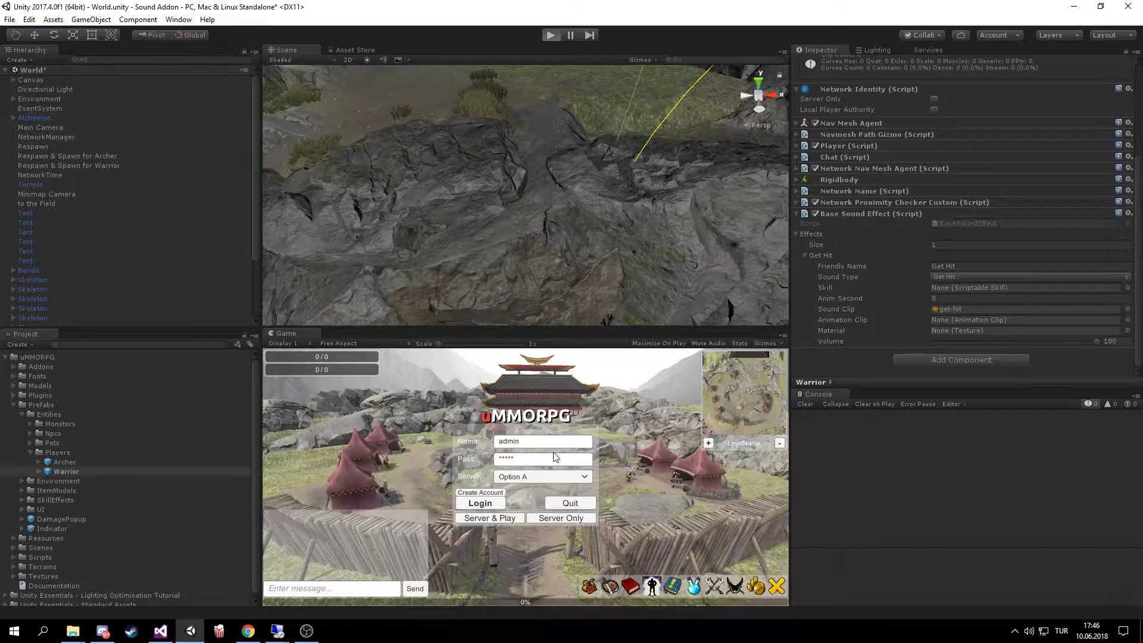
# Log in with the existing character, run the warrior onto the grass path, then stop play mode.
pyautogui.click(498, 520)
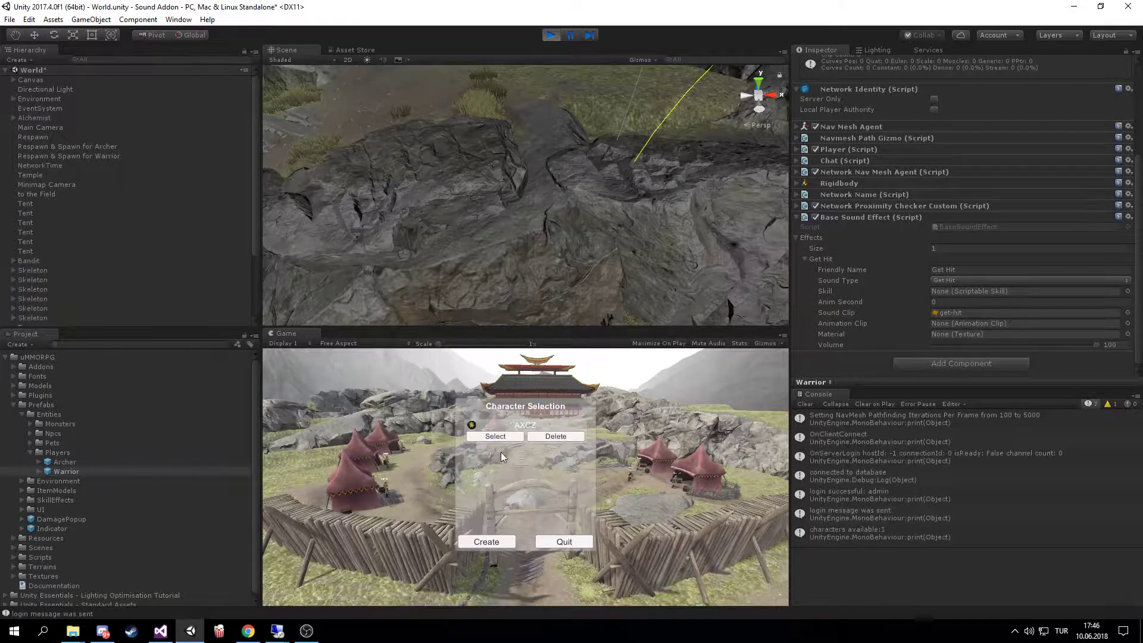
pyautogui.click(501, 435)
pyautogui.moveTo(546, 448); pyautogui.dragTo(516, 504, button='right')
pyautogui.click(494, 451)
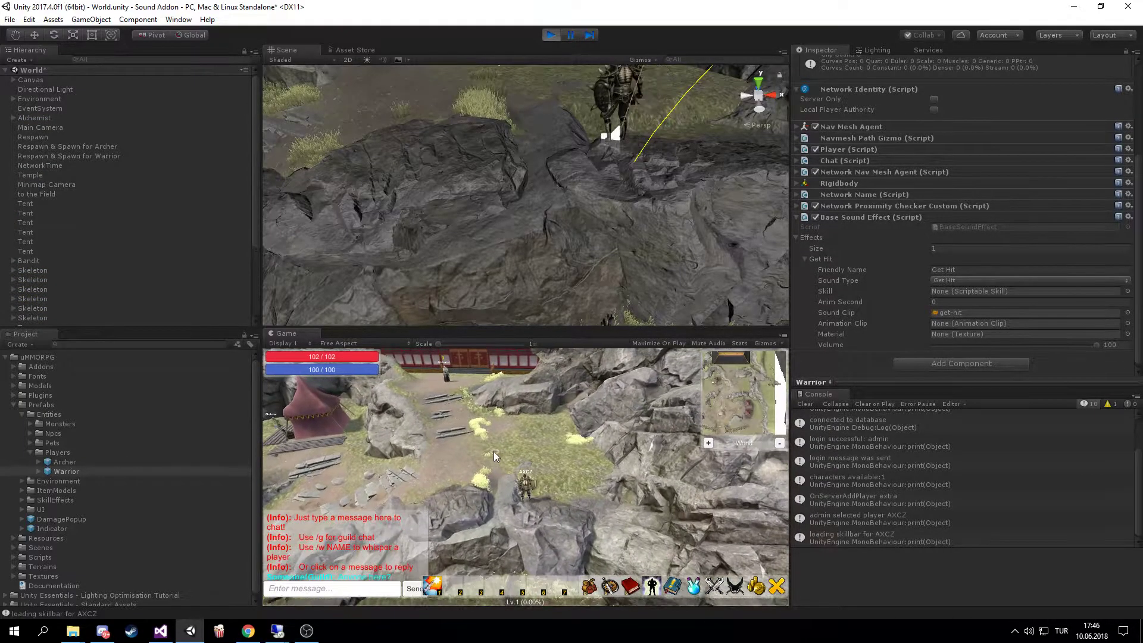
pyautogui.moveTo(473, 458); pyautogui.dragTo(595, 386, button='right')
pyautogui.click(551, 35)
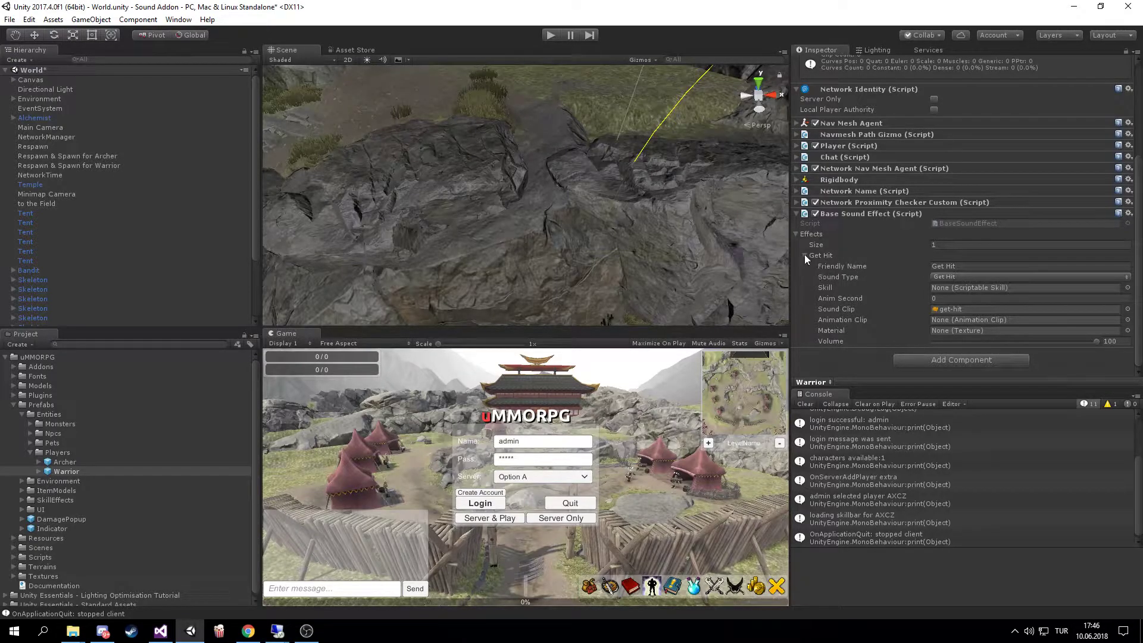
# Raise the effects size to 3 and name the new entries 'Get Hit Alt' and 'Get Hit Alt 2'.
pyautogui.click(804, 255)
pyautogui.click(805, 341)
pyautogui.scroll(-3, 933, 320)
pyautogui.click(945, 246)
pyautogui.write('3')
pyautogui.press('Return')
pyautogui.scroll(-3, 829, 328)
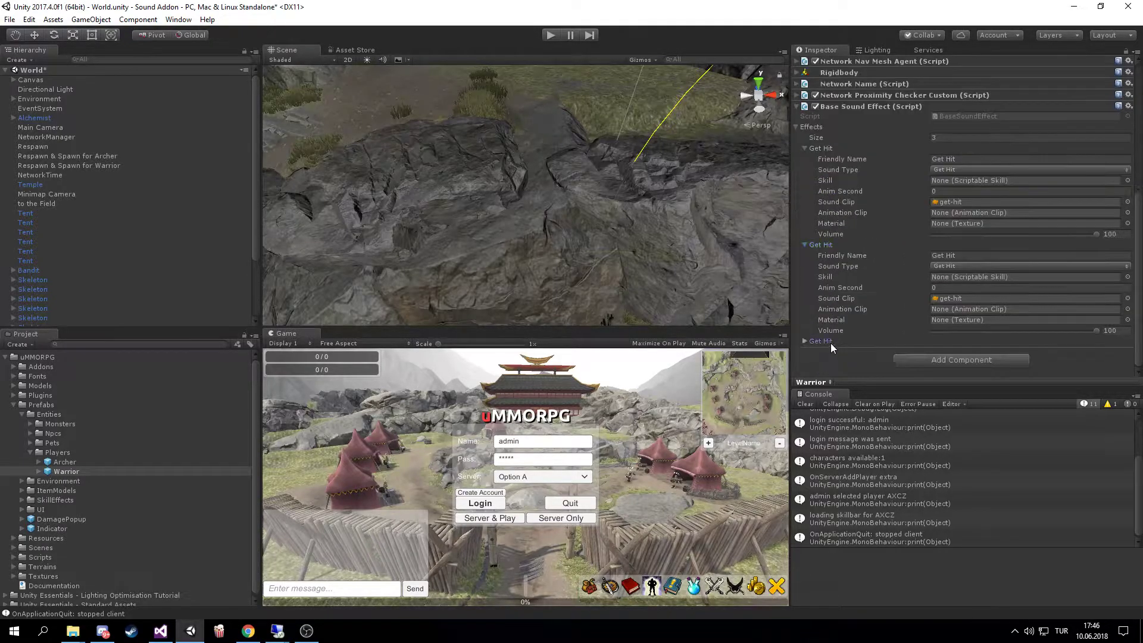
pyautogui.click(820, 341)
pyautogui.scroll(-3, 830, 343)
pyautogui.click(982, 169)
pyautogui.write('A')
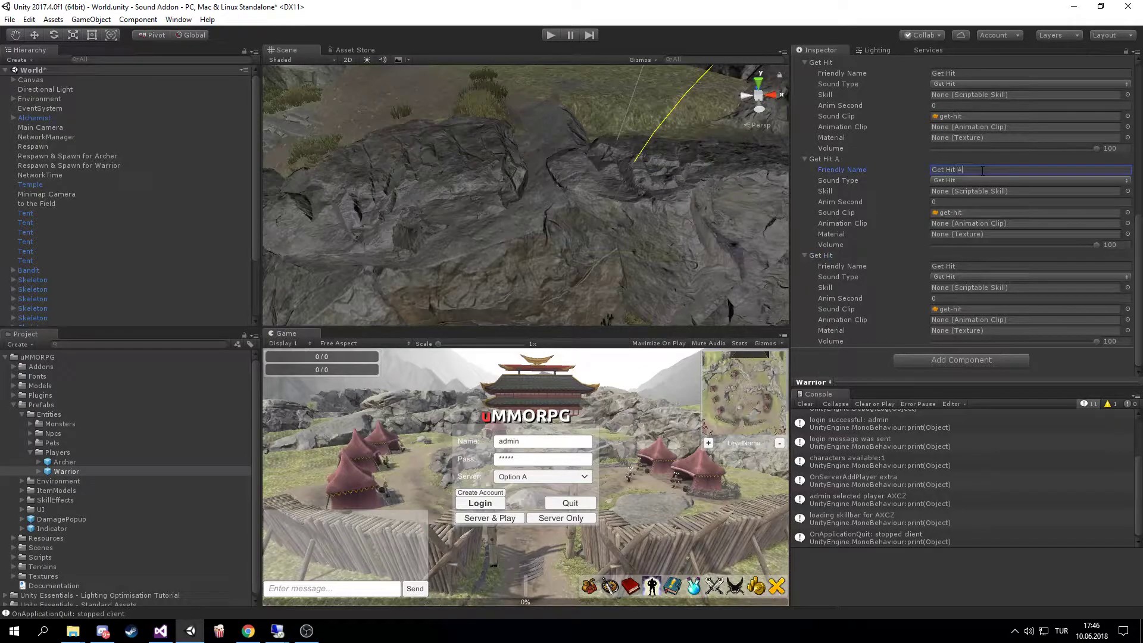
pyautogui.write('lt')
pyautogui.click(978, 266)
pyautogui.write('Alt ')
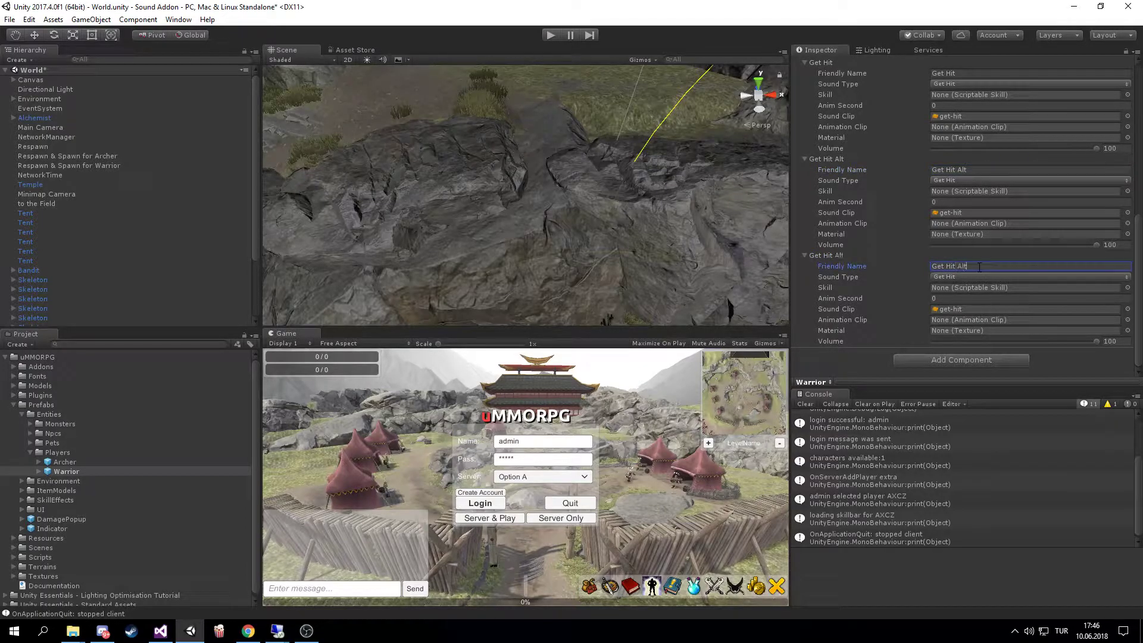
pyautogui.write('2')
# Give Get Hit Alt the monster-get-hit clip and Get Hit Alt 2 the shoot clip, then play.
pyautogui.click(1127, 212)
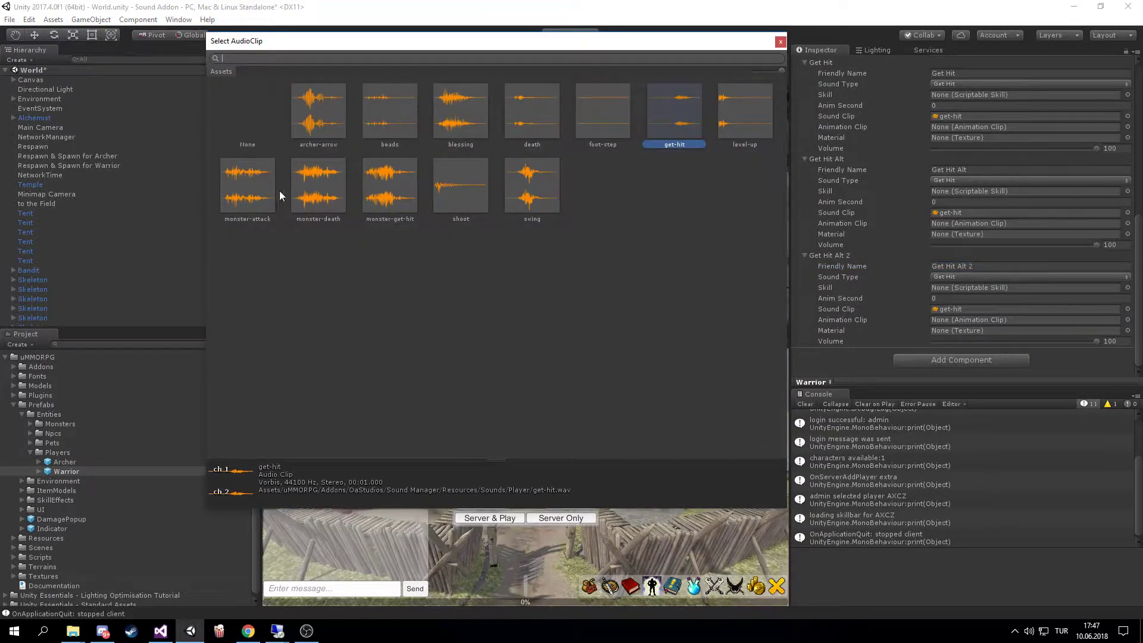
pyautogui.doubleClick(396, 186)
pyautogui.click(1126, 309)
pyautogui.doubleClick(462, 179)
pyautogui.click(543, 37)
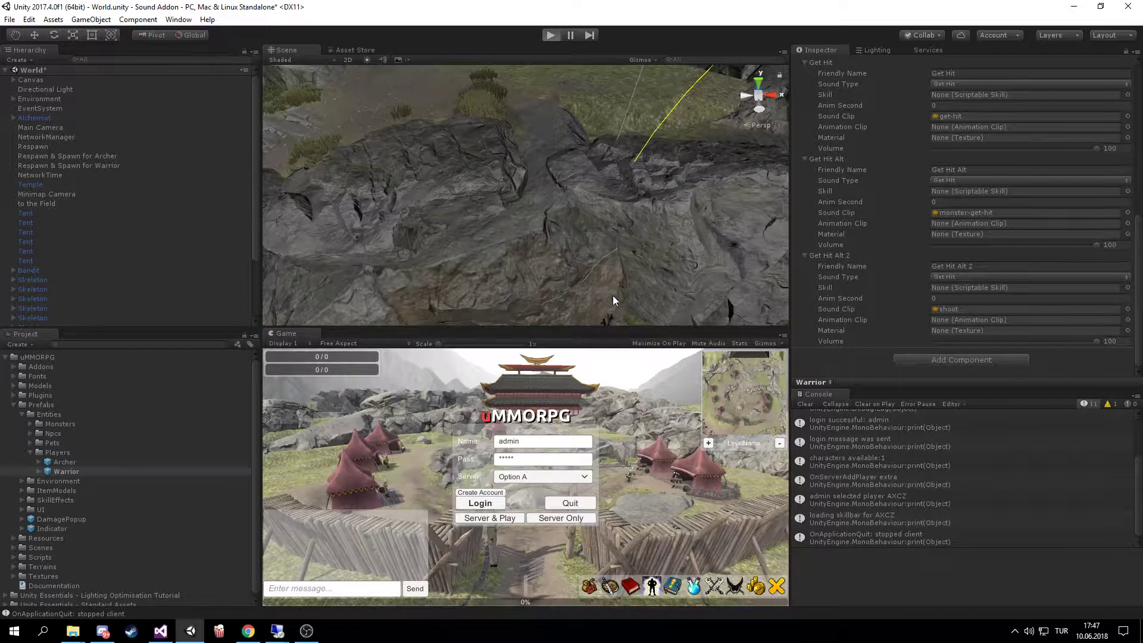
# Log in, run the warrior to the skeleton by the large tent to take hits, then stop play mode.
pyautogui.click(501, 517)
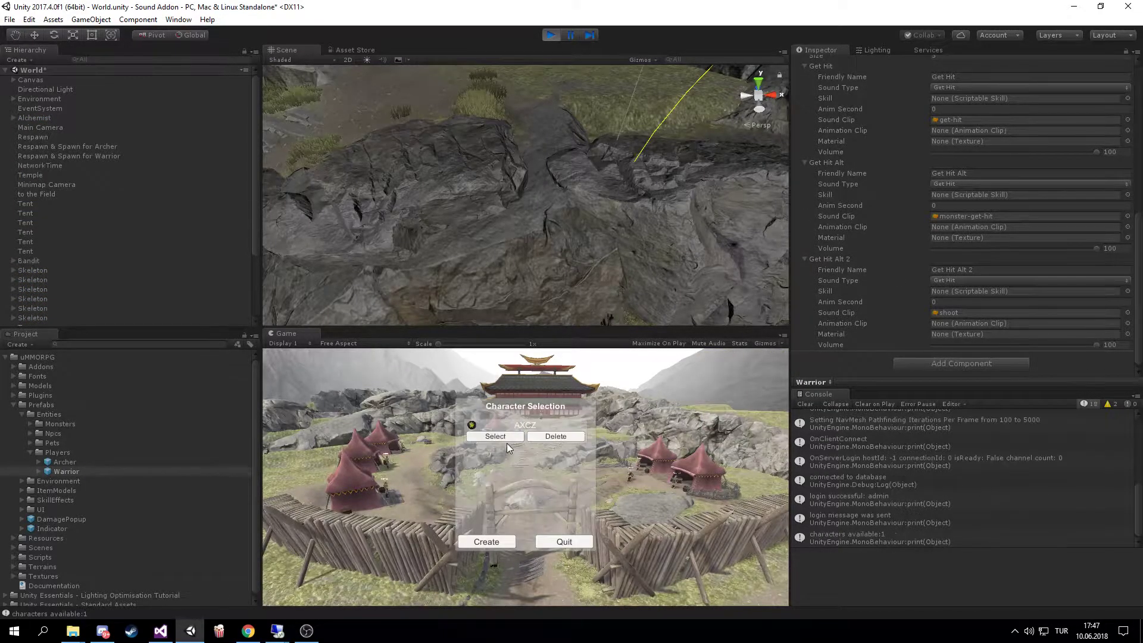
pyautogui.click(500, 436)
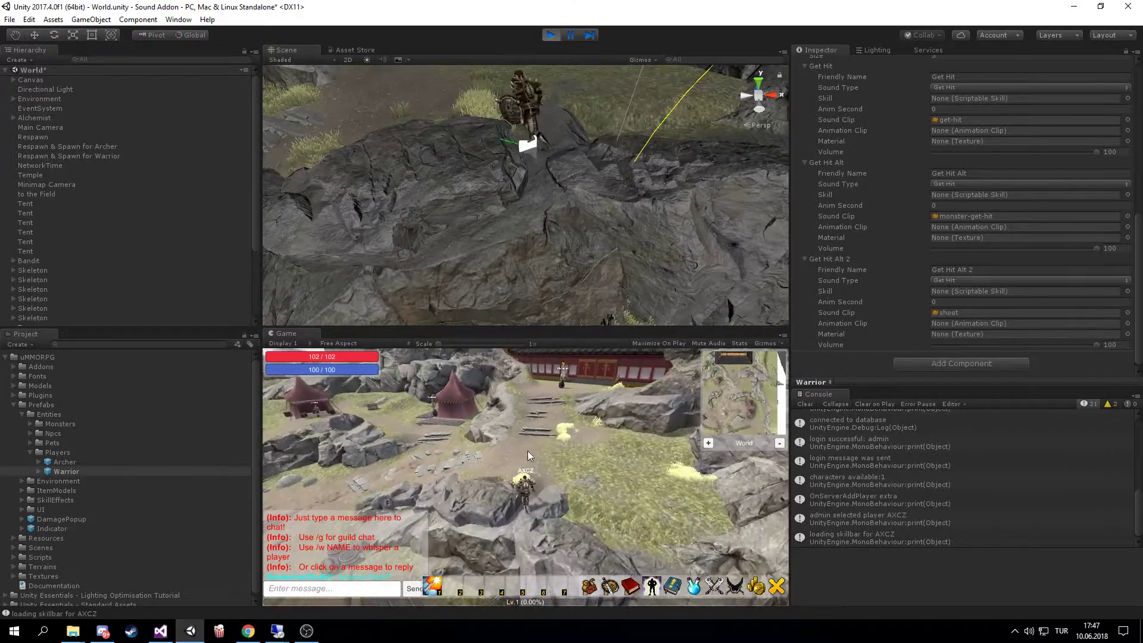
pyautogui.press('w')
pyautogui.moveTo(527, 452); pyautogui.dragTo(422, 462, button='right')
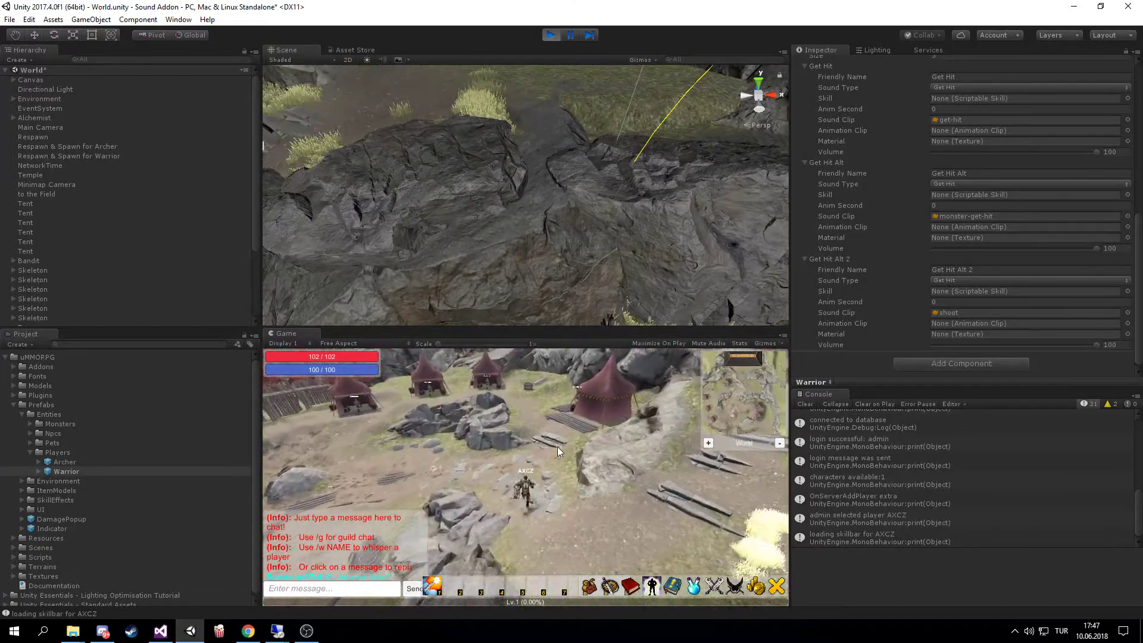
pyautogui.press('w')
pyautogui.scroll(3, 553, 455)
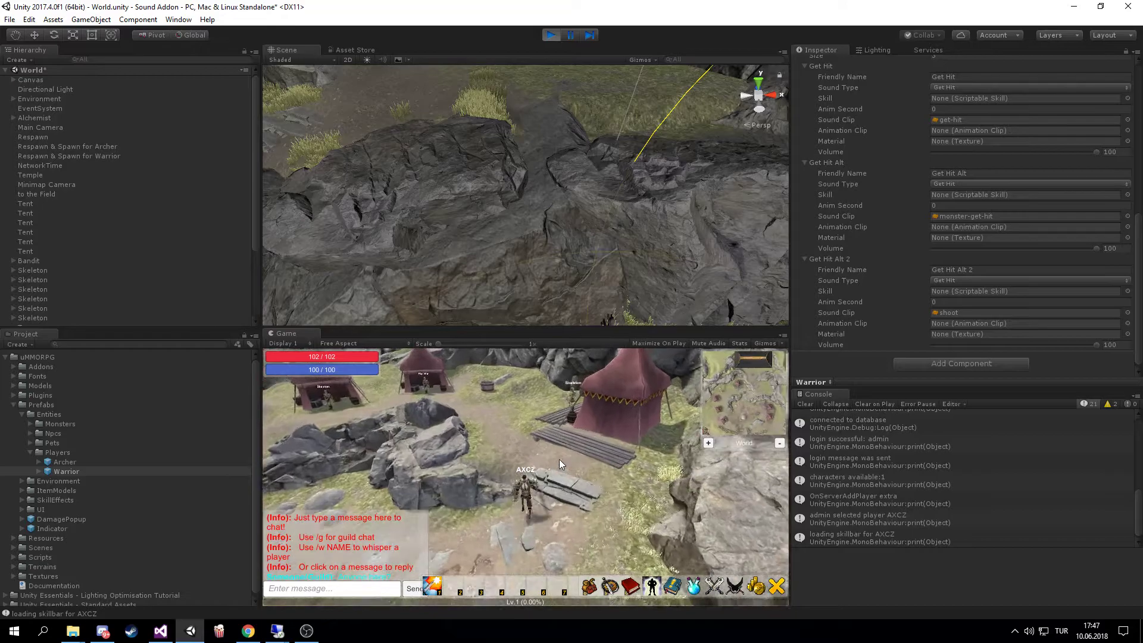
pyautogui.press('w')
pyautogui.moveTo(558, 459); pyautogui.dragTo(680, 459, button='right')
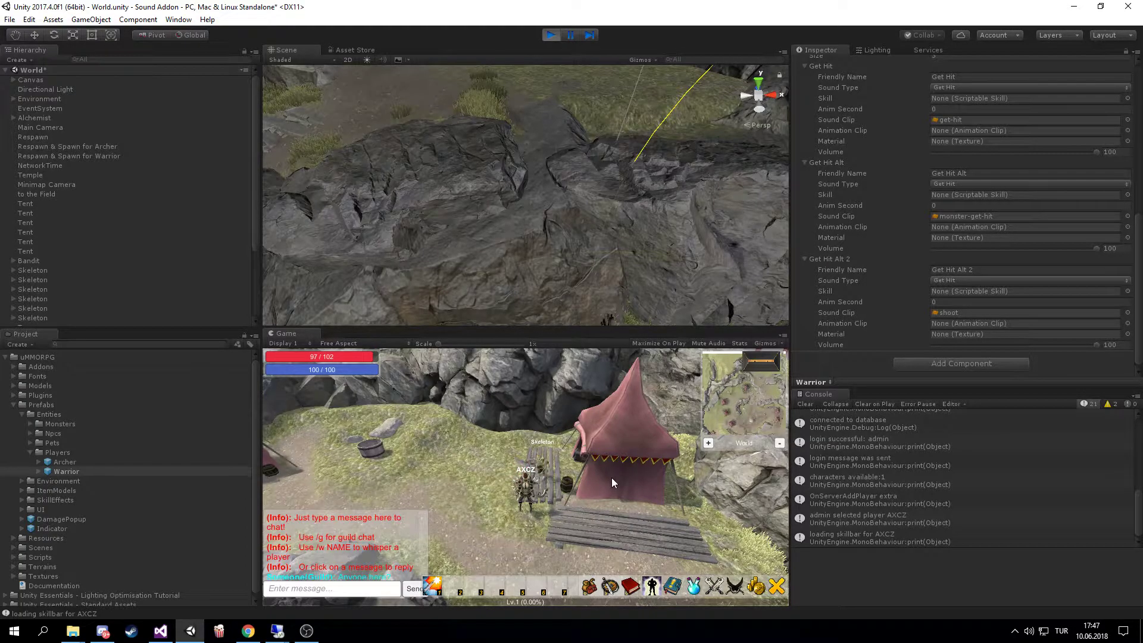
pyautogui.moveTo(612, 477)
pyautogui.mouseDown(button='right')
pyautogui.moveTo(638, 495)
pyautogui.moveTo(626, 488)
pyautogui.mouseUp(button='right')
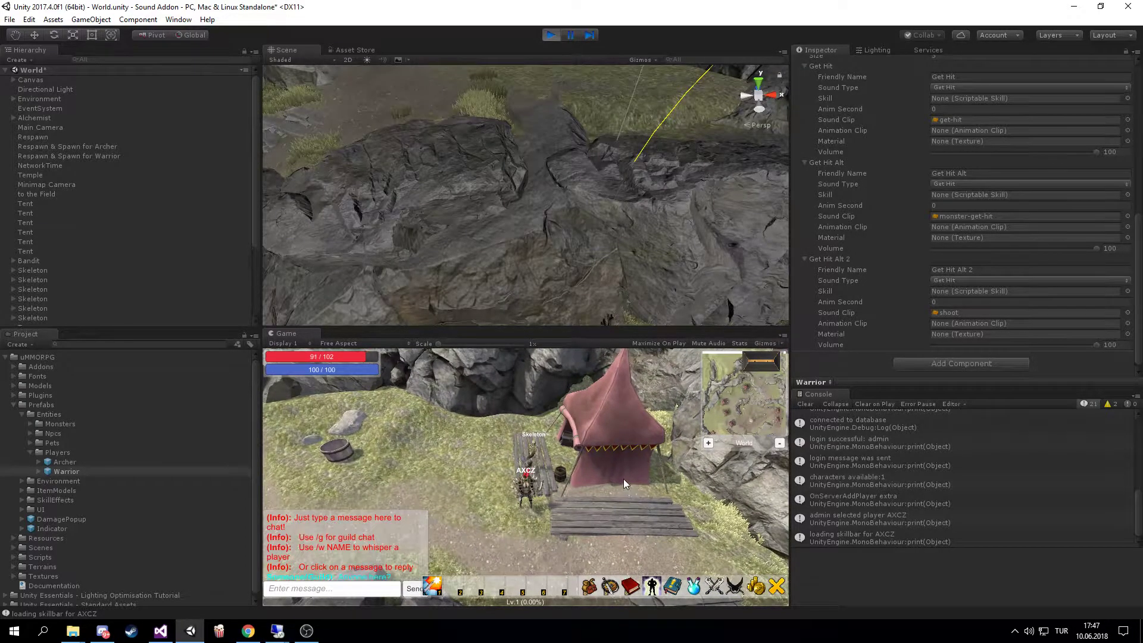
pyautogui.click(551, 35)
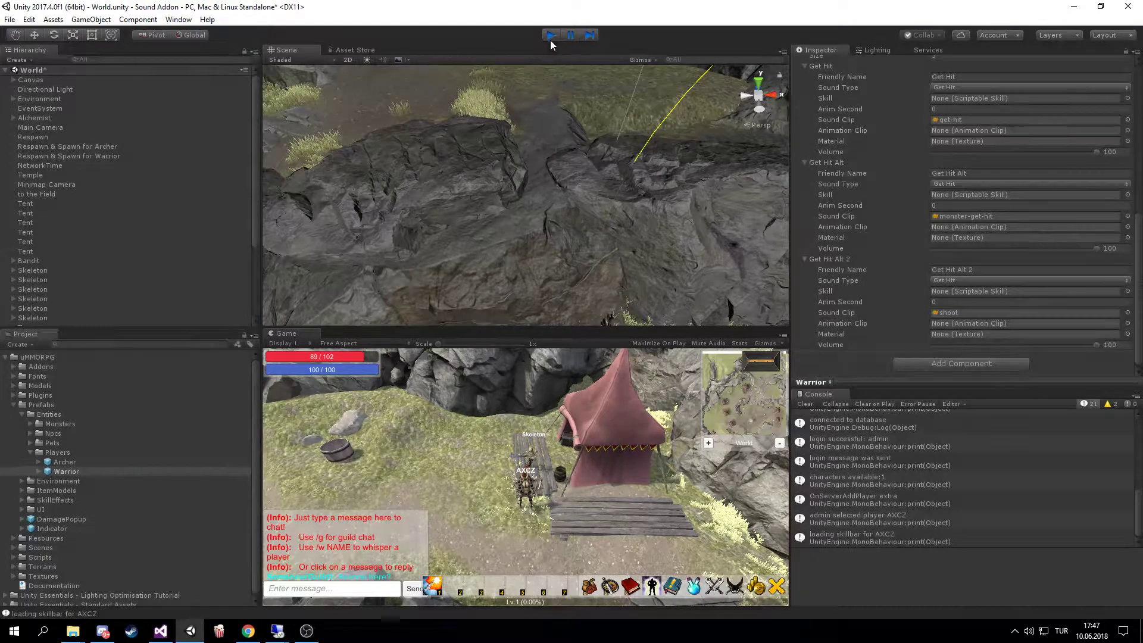
# Collapse the Get Hit, Get Hit Alt and Get Hit Alt 2 entries after checking them.
pyautogui.scroll(5, 808, 261)
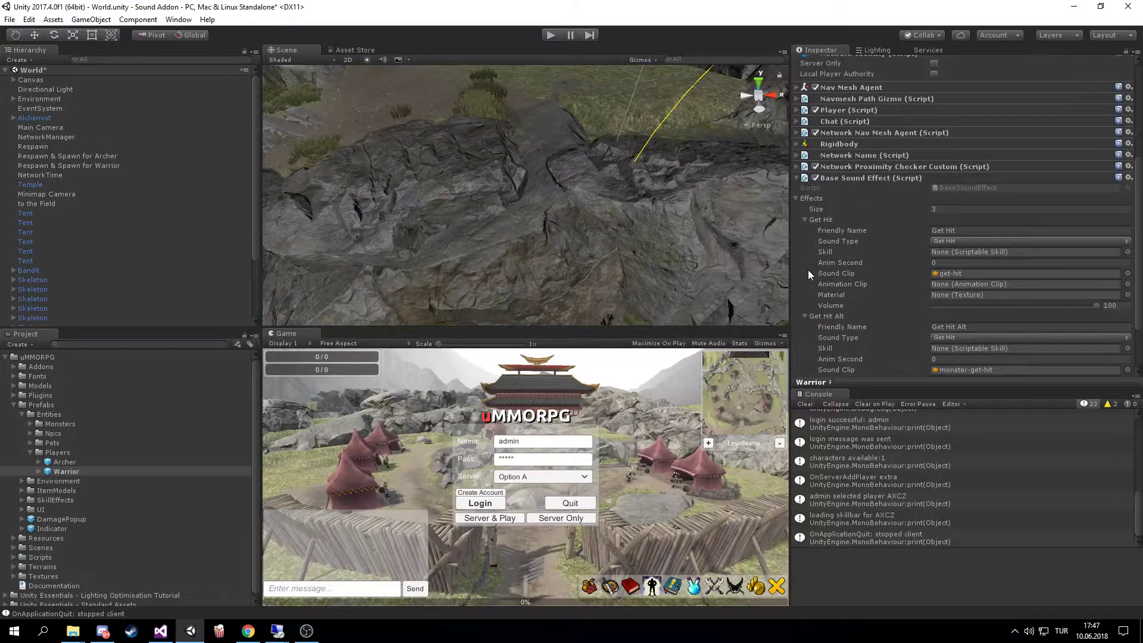
pyautogui.click(804, 315)
pyautogui.click(804, 234)
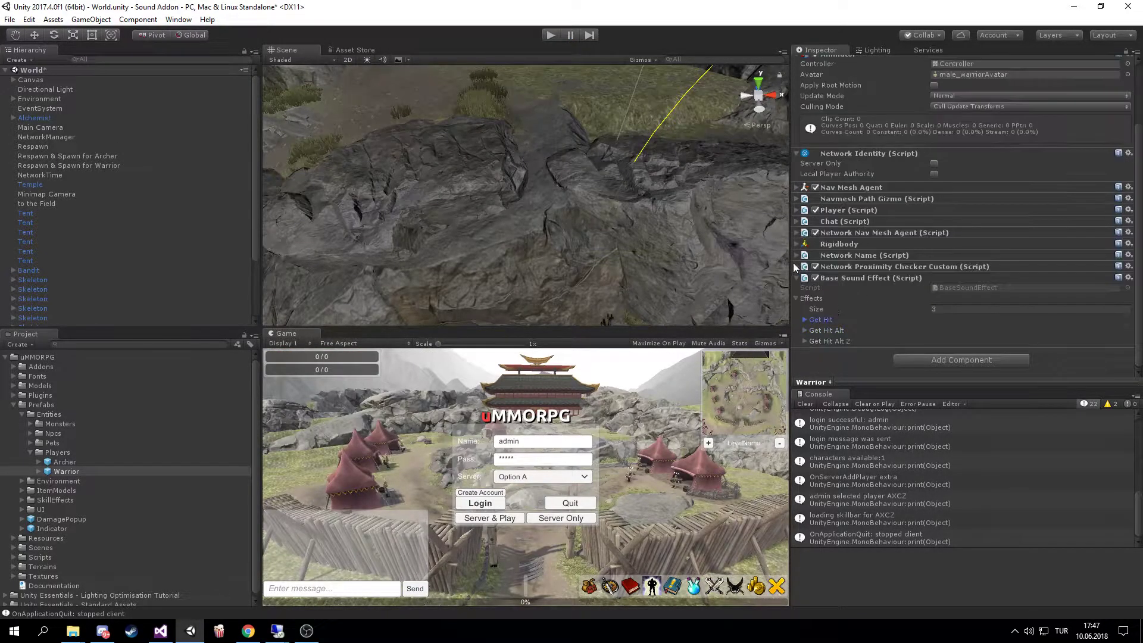
pyautogui.click(827, 331)
pyautogui.click(826, 341)
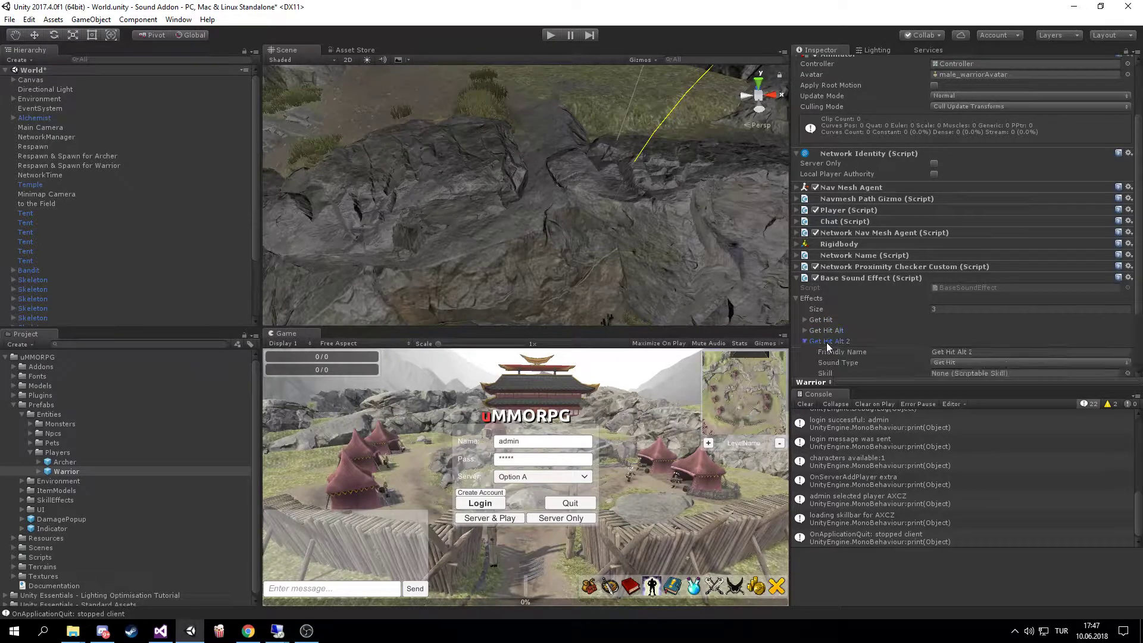
pyautogui.click(822, 342)
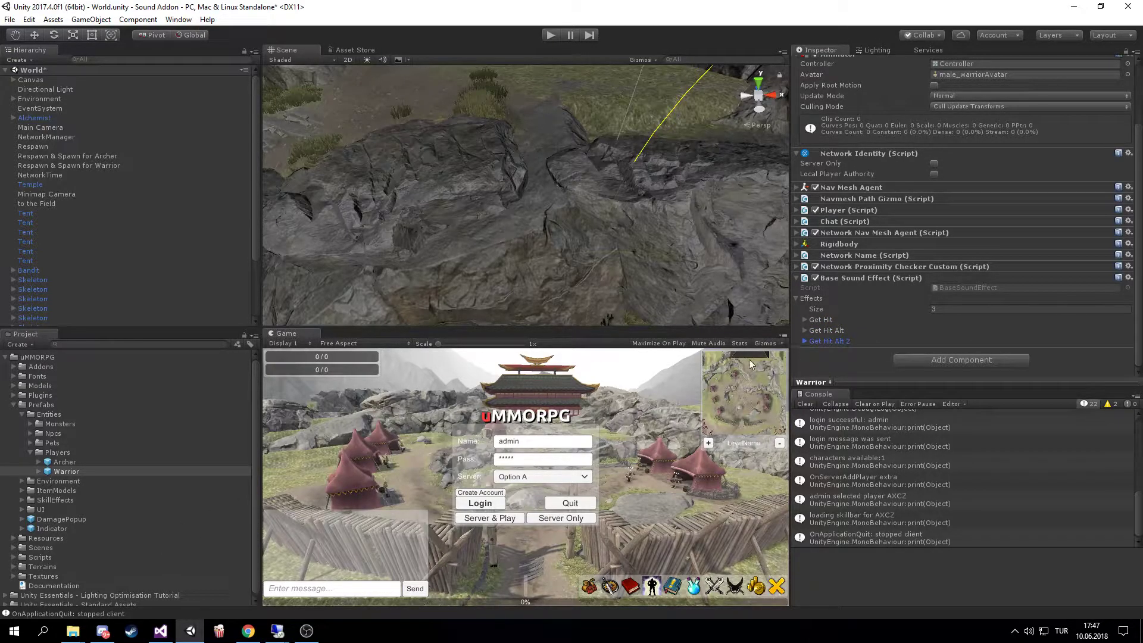
# Set the effects size to 4, naming the new entry 'Left Foot' with sound type Left Foot.
pyautogui.click(940, 309)
pyautogui.write('4')
pyautogui.press('Return')
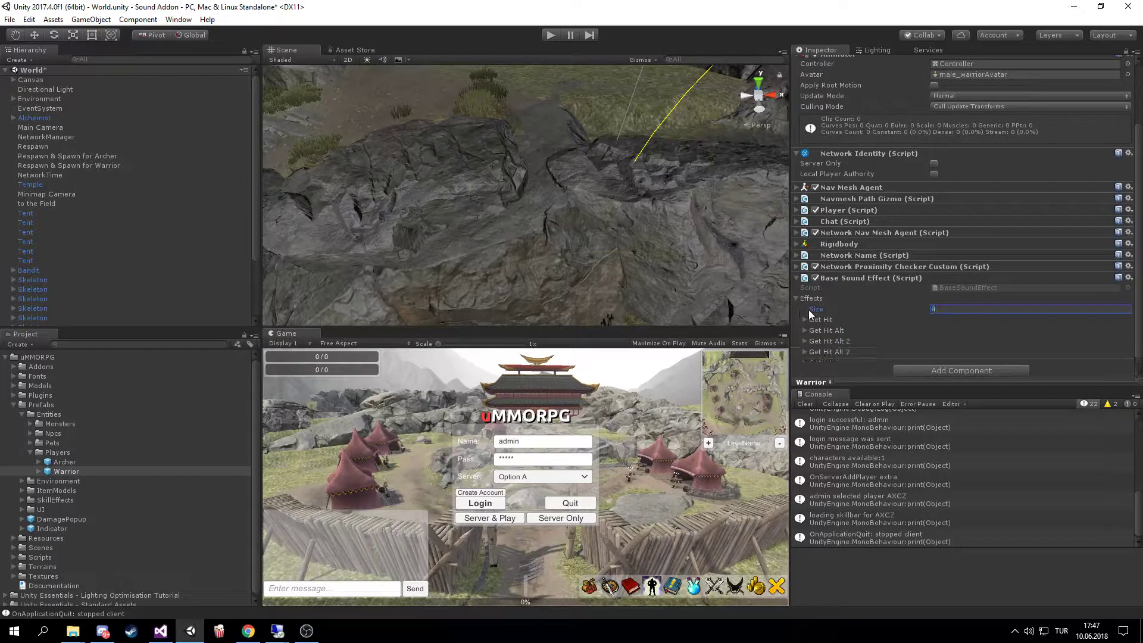
pyautogui.click(812, 339)
pyautogui.scroll(-3, 893, 309)
pyautogui.click(978, 267)
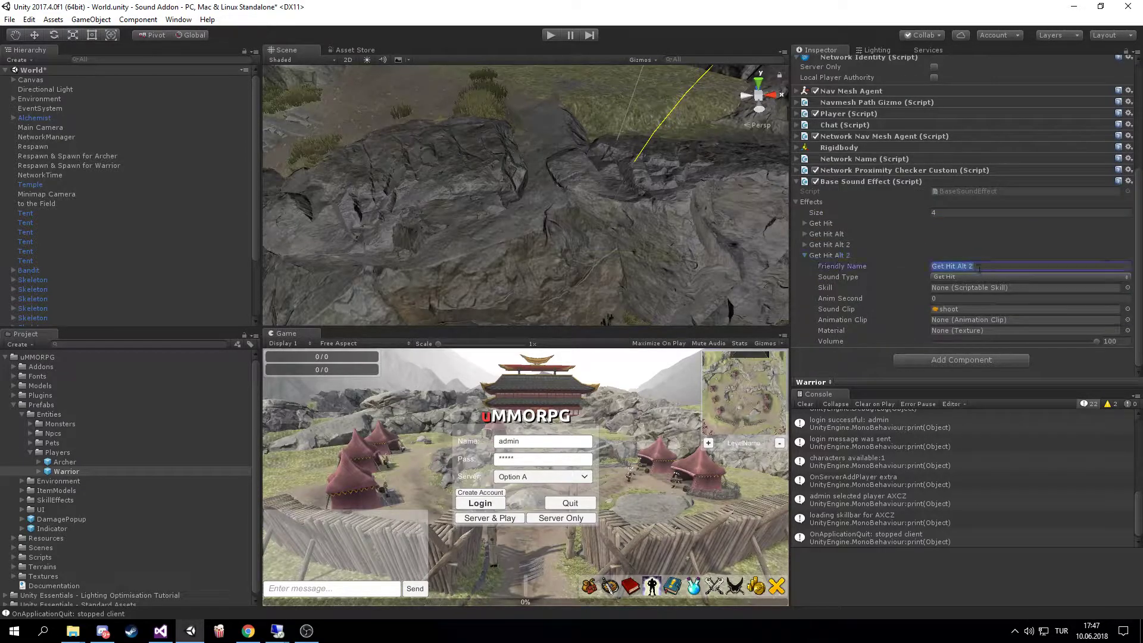
pyautogui.write('Left Foot')
pyautogui.click(959, 276)
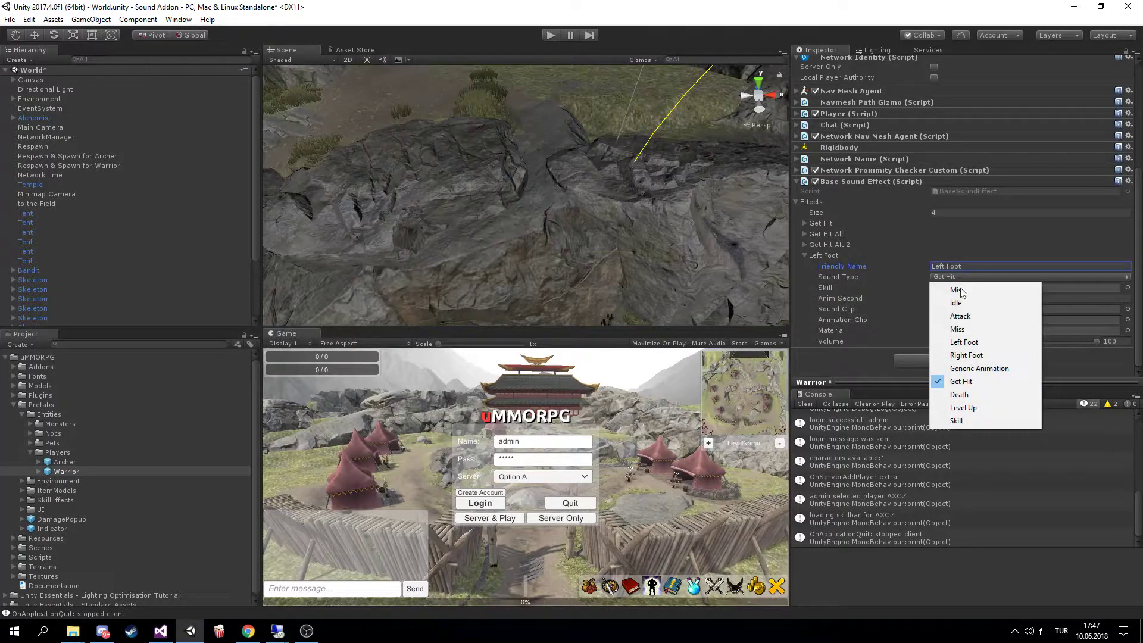
pyautogui.click(961, 338)
# Give Left Foot the foot-step sound clip and walk animation clip, then enter play mode.
pyautogui.click(1126, 309)
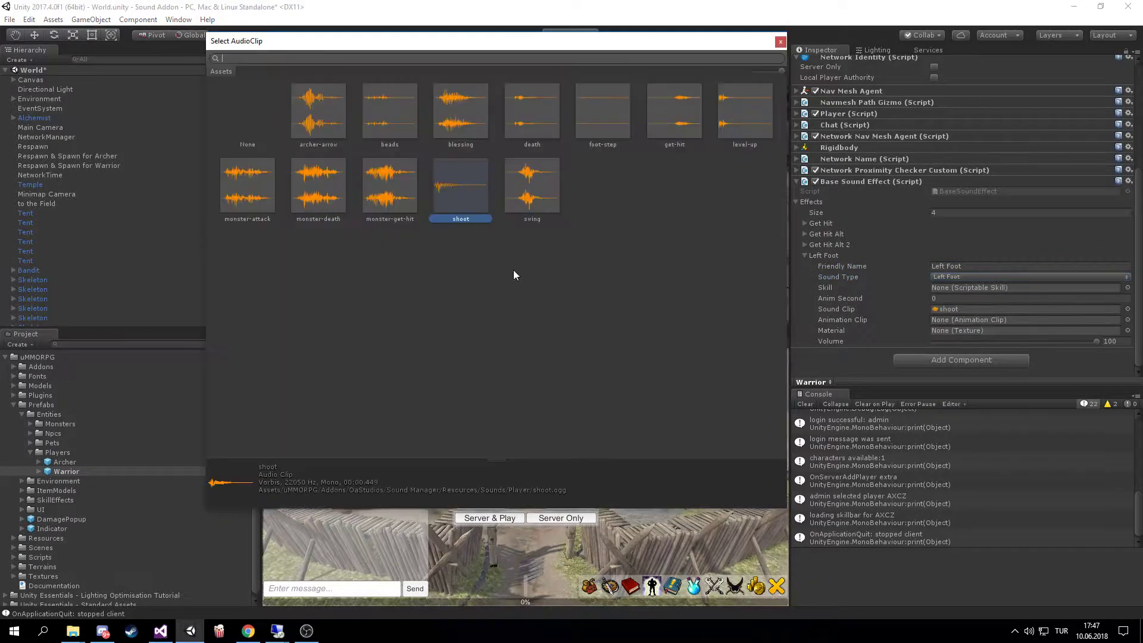
pyautogui.click(655, 122)
pyautogui.doubleClick(598, 126)
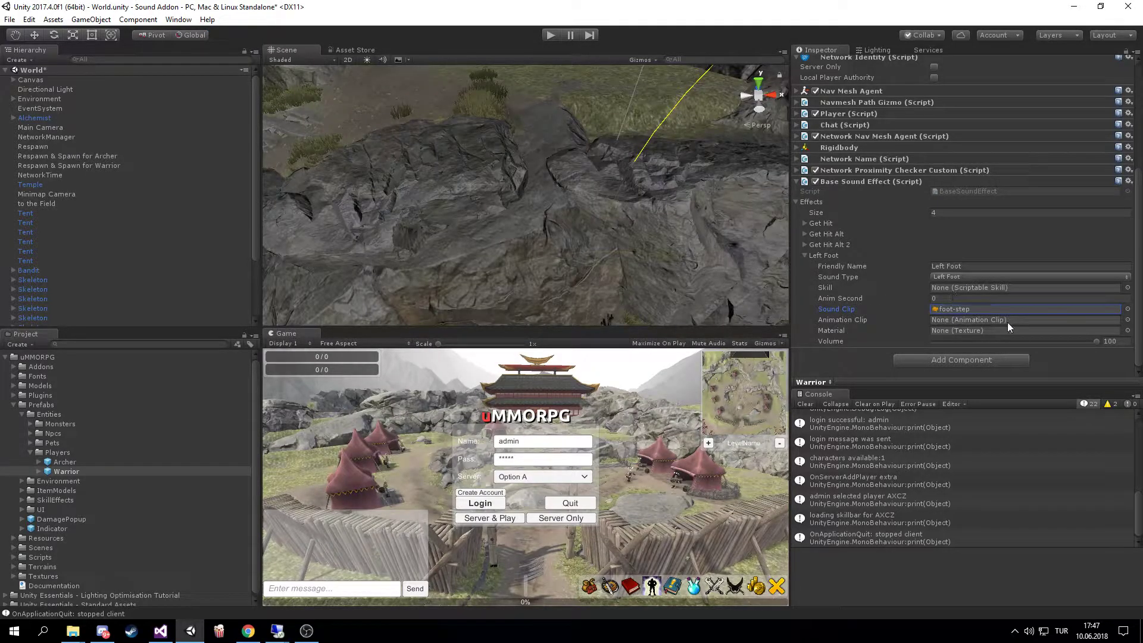
pyautogui.click(1127, 320)
pyautogui.doubleClick(249, 289)
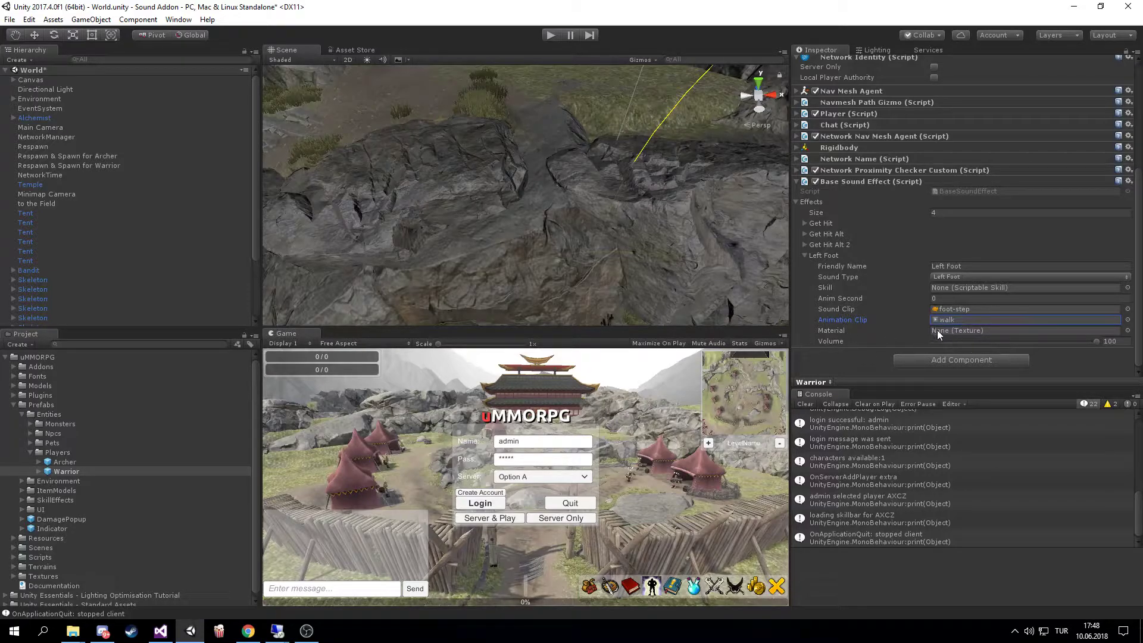
pyautogui.click(551, 36)
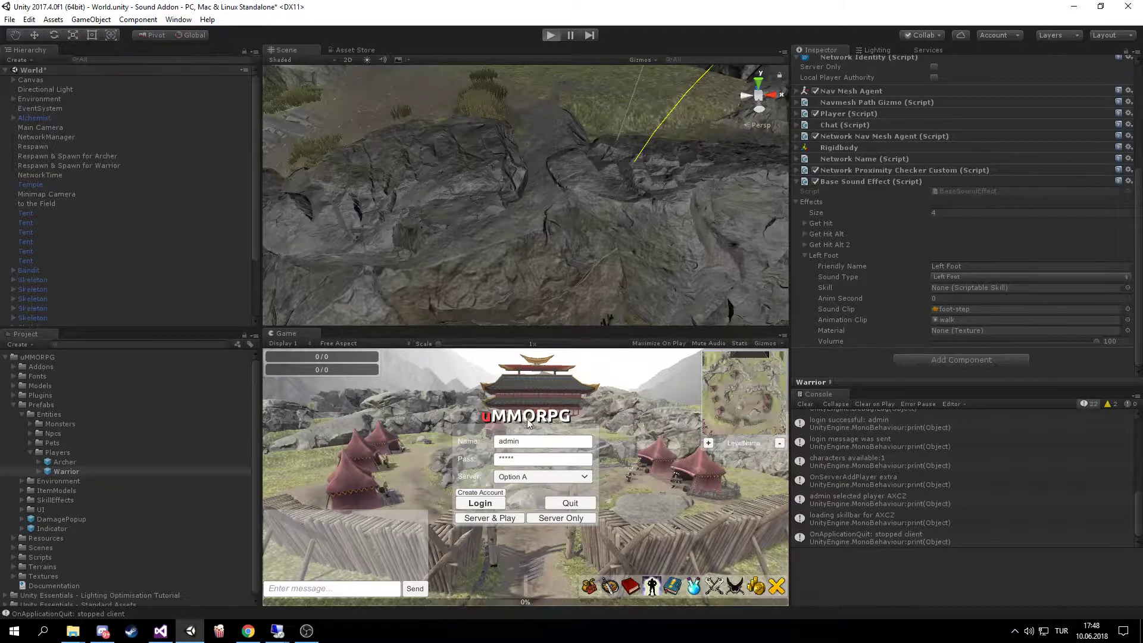
# Log in and walk the warrior toward the path while orbiting the game camera around it.
pyautogui.click(501, 520)
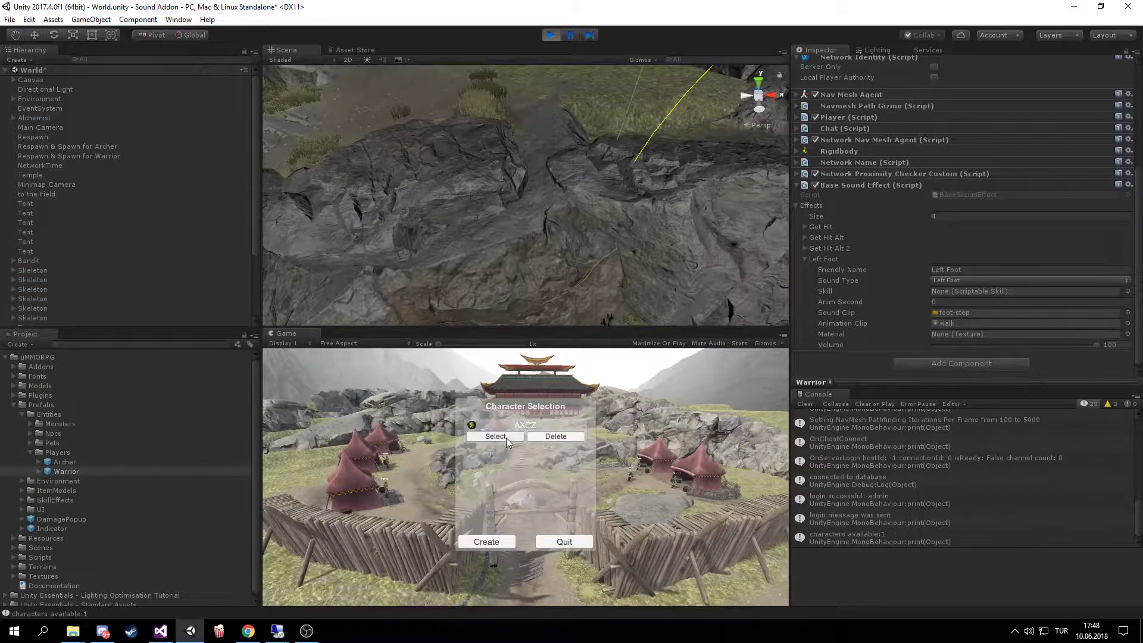
pyautogui.click(506, 438)
pyautogui.press('w')
pyautogui.moveTo(542, 465); pyautogui.dragTo(164, 458, button='right')
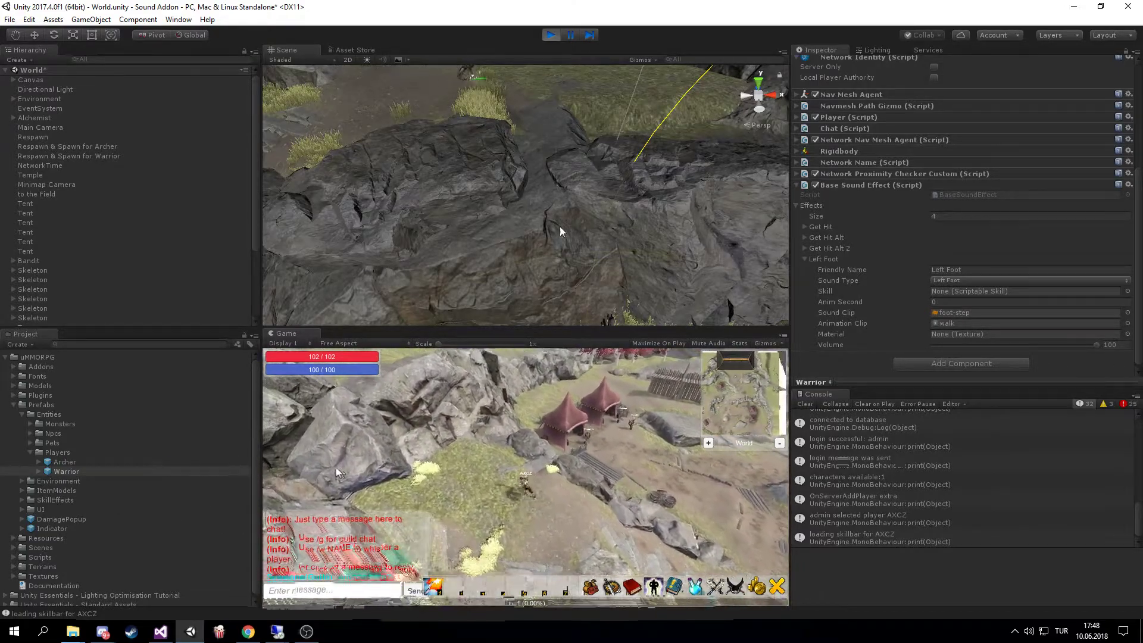
pyautogui.moveTo(582, 484); pyautogui.dragTo(642, 483, button='right')
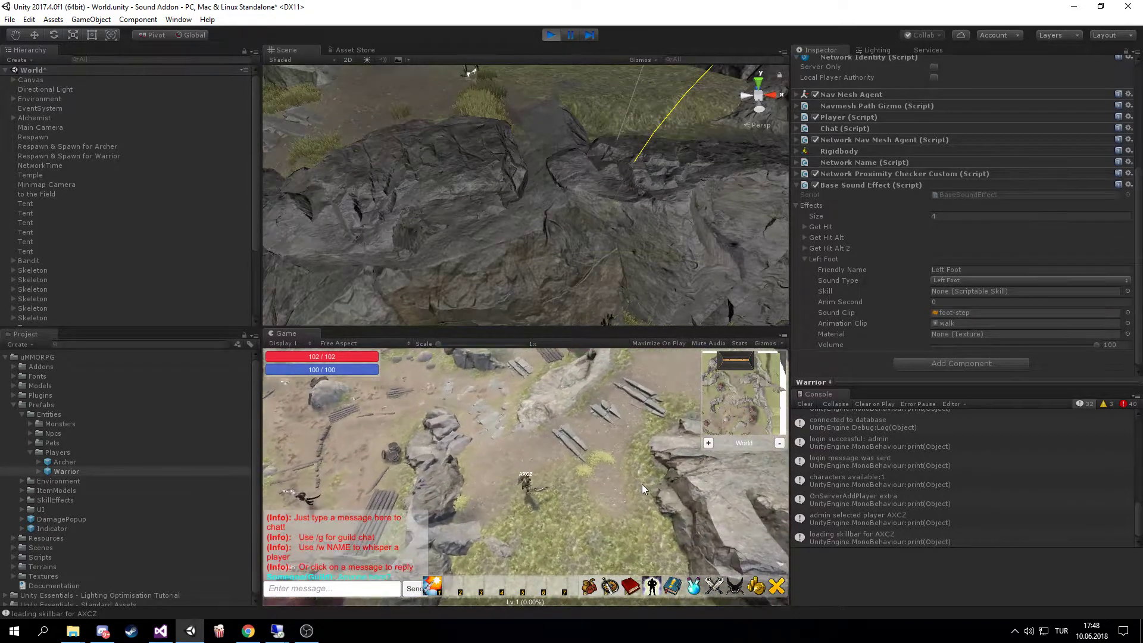
pyautogui.moveTo(573, 484); pyautogui.dragTo(684, 460, button='right')
# Clear the Console, orbit the camera a bit more, then stop play mode.
pyautogui.click(805, 405)
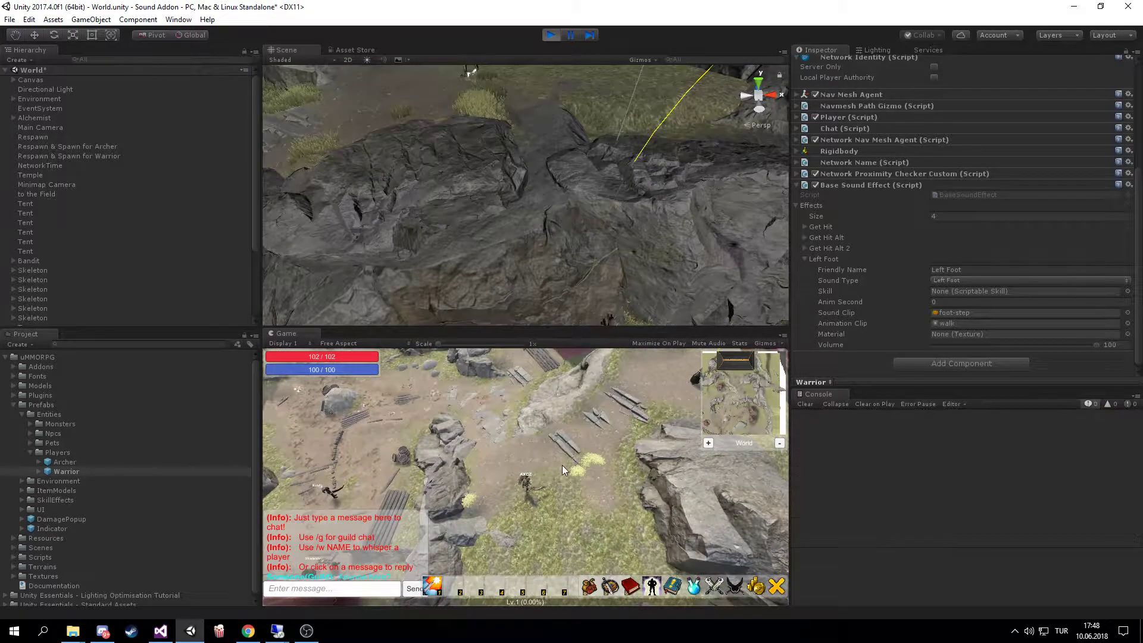
pyautogui.scroll(3, 562, 465)
pyautogui.moveTo(562, 466); pyautogui.dragTo(606, 485, button='right')
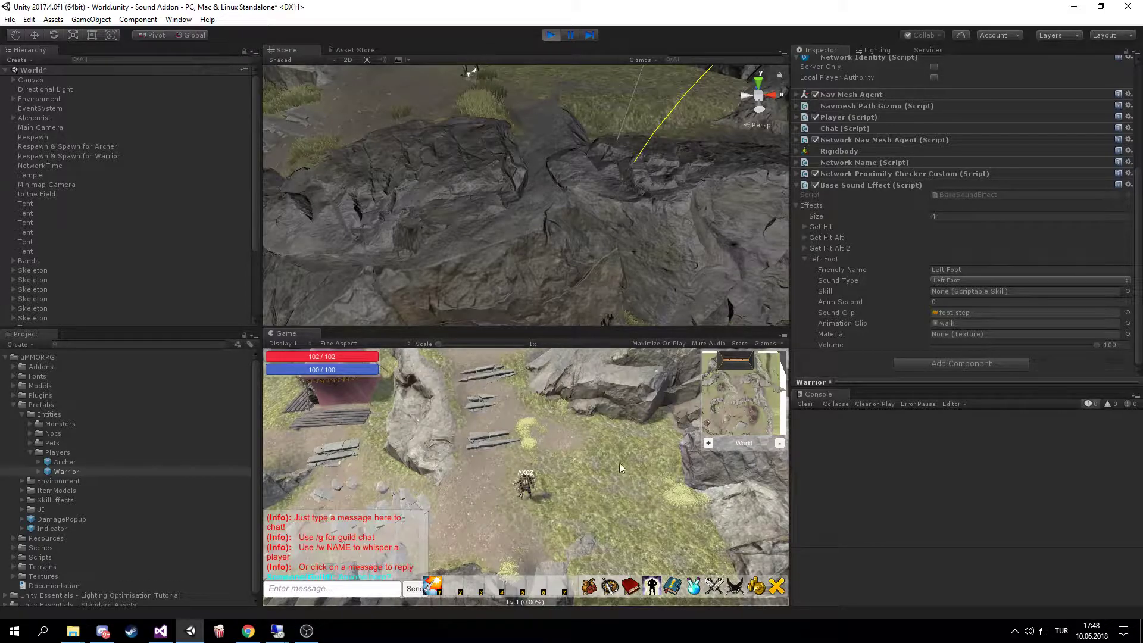
pyautogui.moveTo(620, 473); pyautogui.dragTo(423, 435, button='right')
pyautogui.moveTo(530, 425); pyautogui.dragTo(423, 410, button='right')
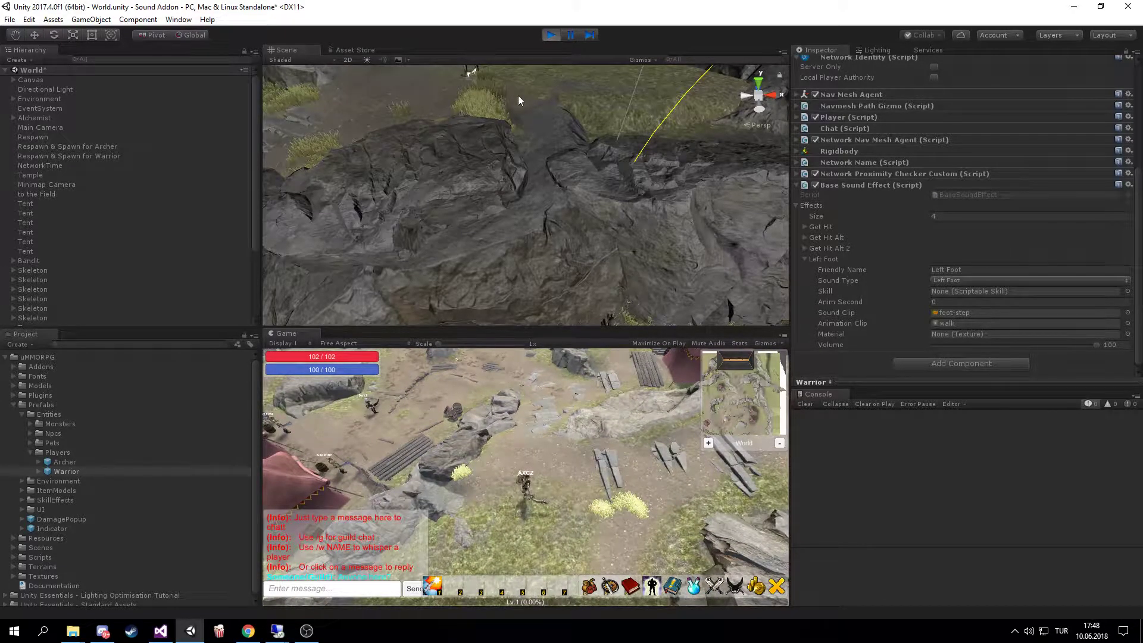
pyautogui.click(548, 36)
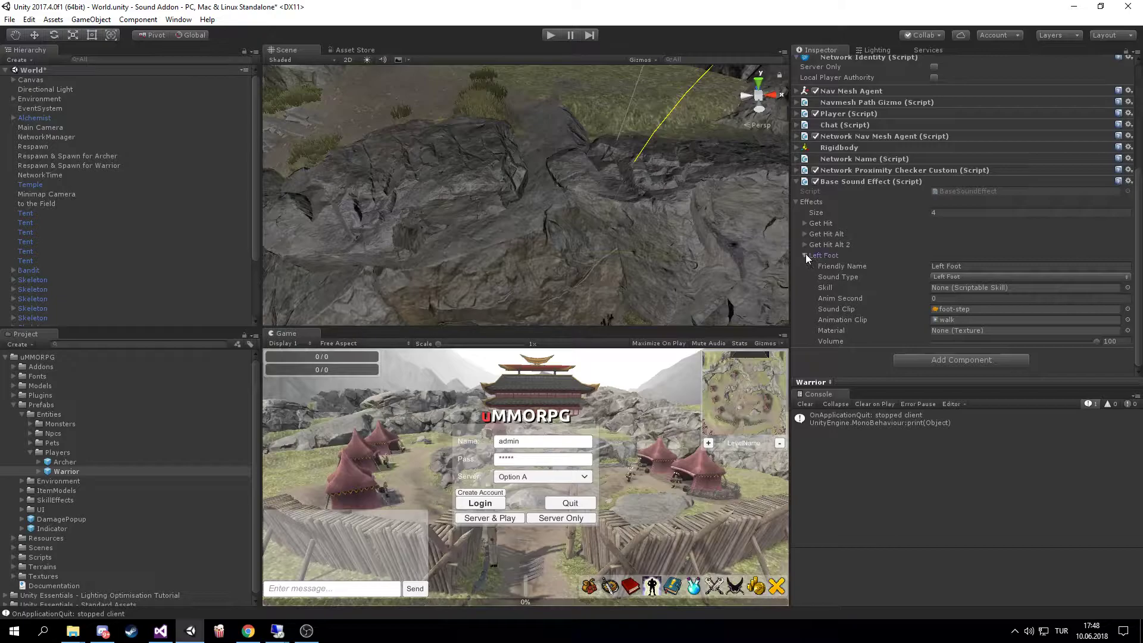
# Raise the Warrior's effects size to 6 and expand the new Left Foot entries.
pyautogui.click(805, 254)
pyautogui.click(937, 298)
pyautogui.write('6')
pyautogui.press('Return')
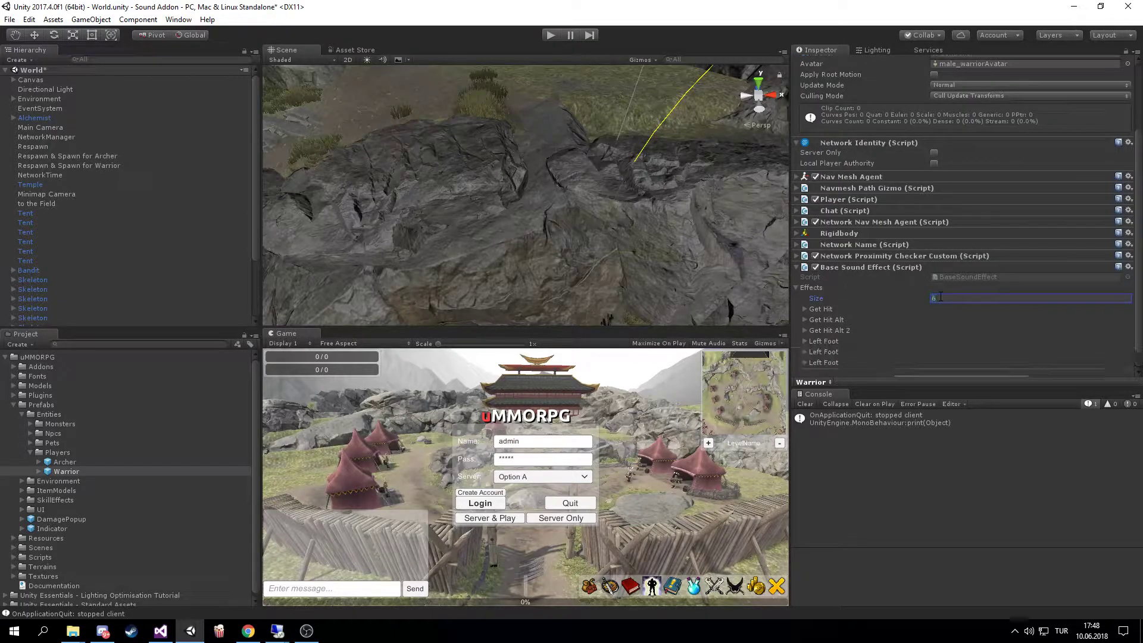
pyautogui.scroll(-1, 929, 301)
pyautogui.click(825, 322)
pyautogui.scroll(-3, 827, 325)
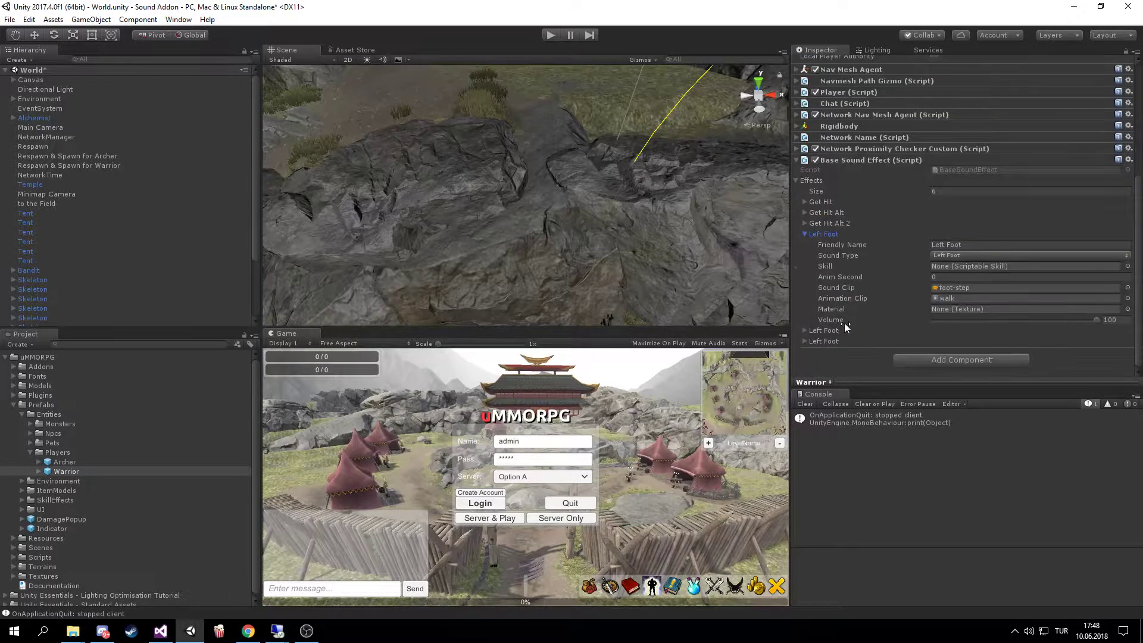
pyautogui.click(836, 328)
pyautogui.scroll(-3, 837, 331)
pyautogui.click(836, 337)
pyautogui.scroll(-3, 857, 321)
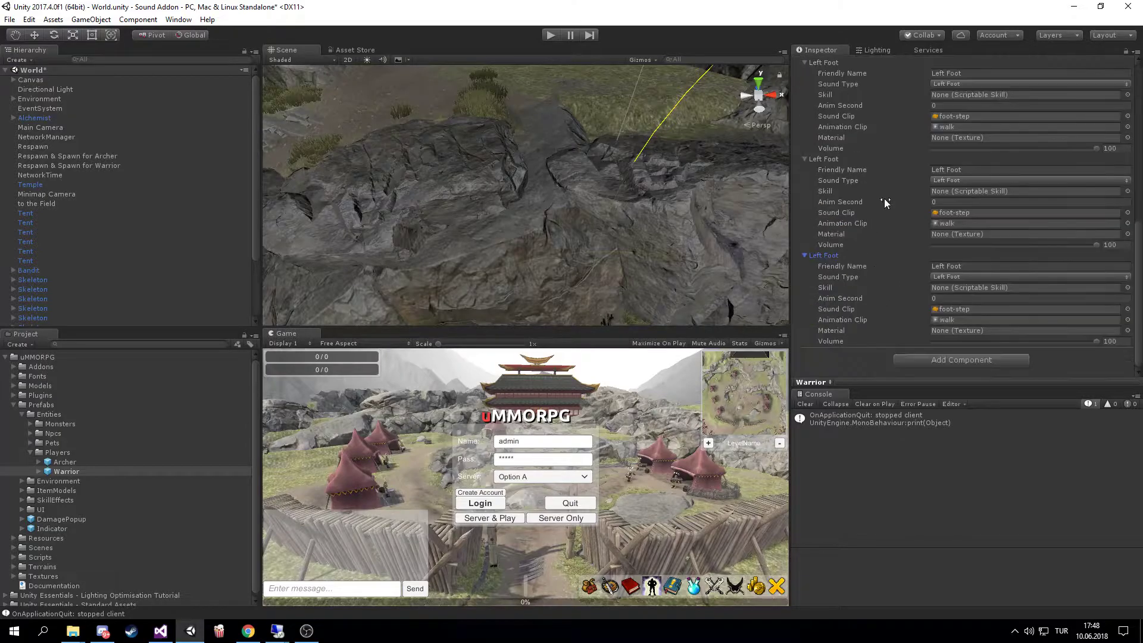
# Rename the footstep entries to 'Left Foot Default', 'Left Foot Muddy' and 'Left Foot Sand'.
pyautogui.click(985, 170)
pyautogui.write('Muddy')
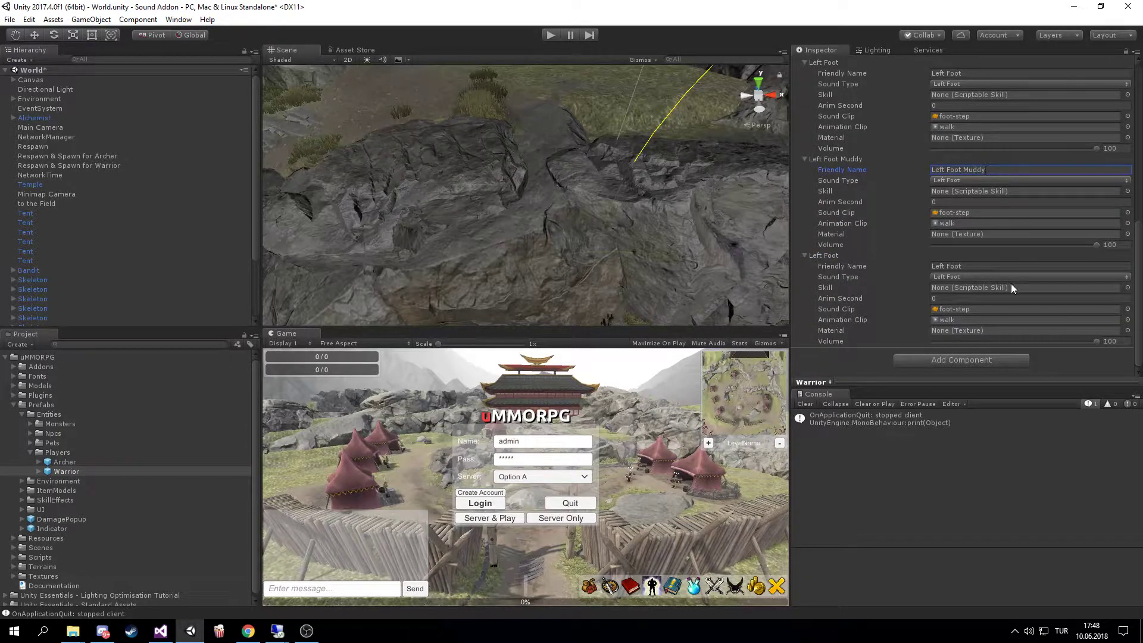
pyautogui.click(976, 266)
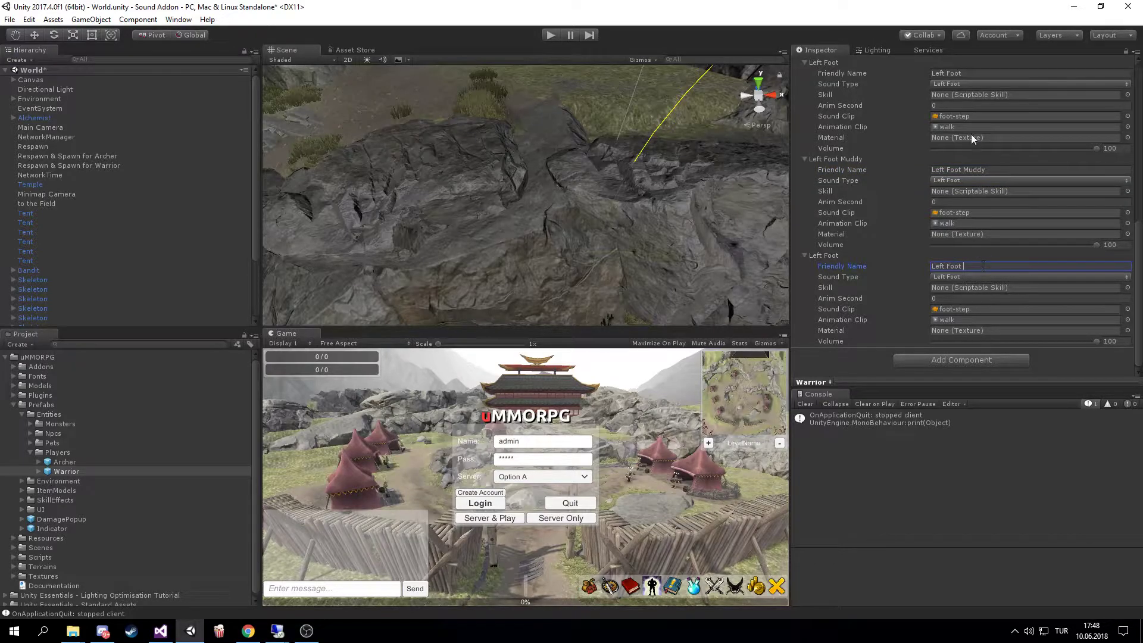
pyautogui.click(973, 73)
pyautogui.write('Default')
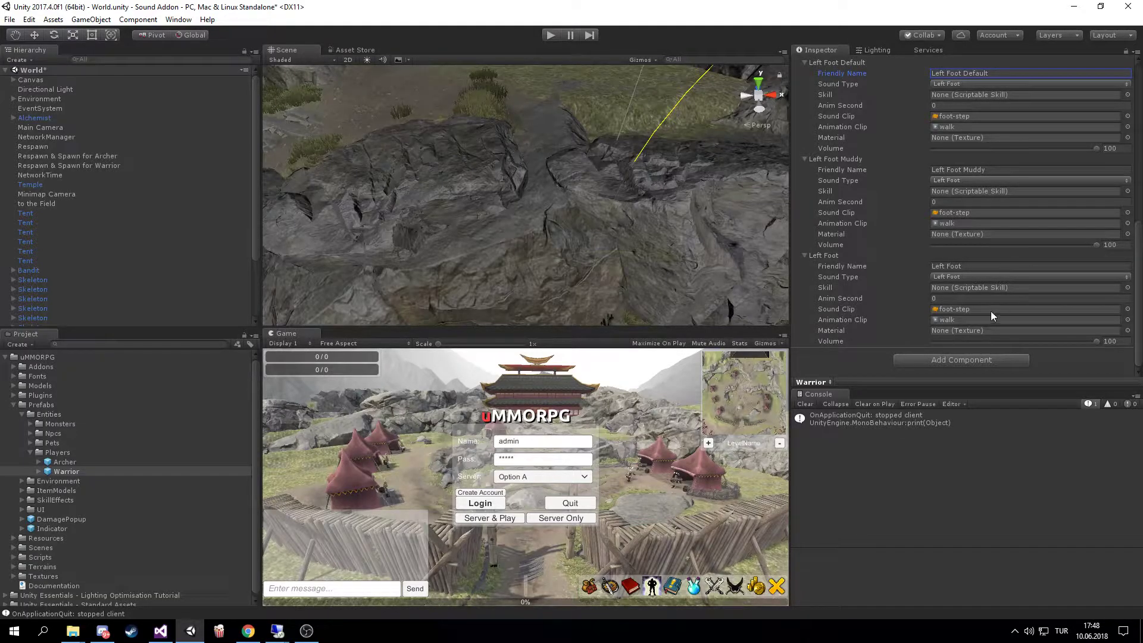
pyautogui.click(976, 266)
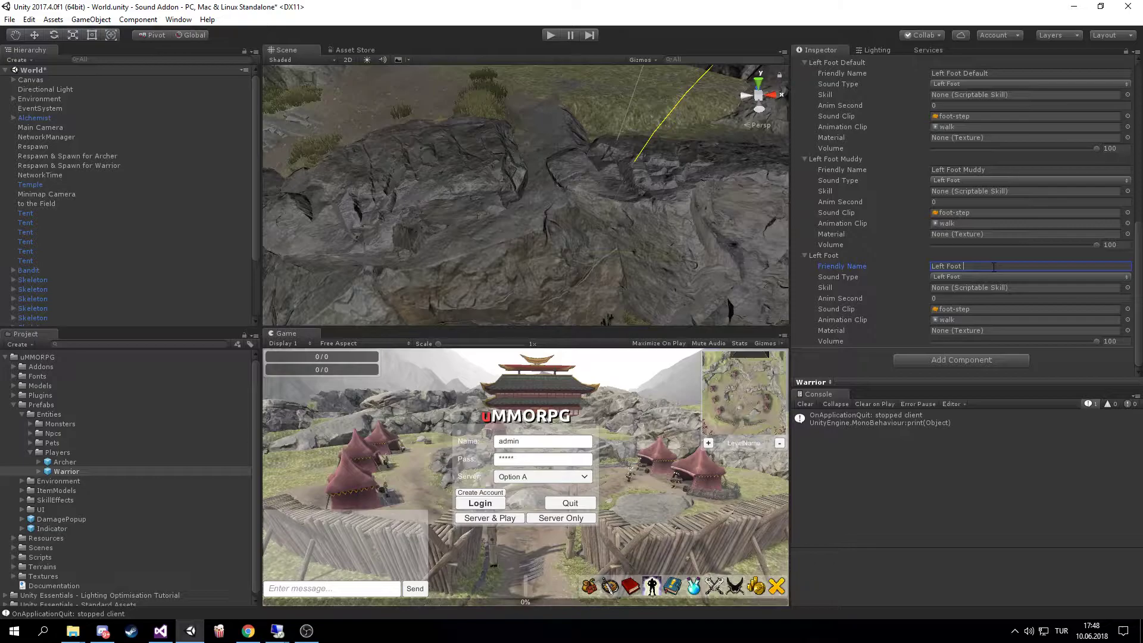
pyautogui.write('Sand')
# Give Left Foot Muddy the TerrainMudDryAlbedo material texture and the level-up sound clip.
pyautogui.click(1128, 235)
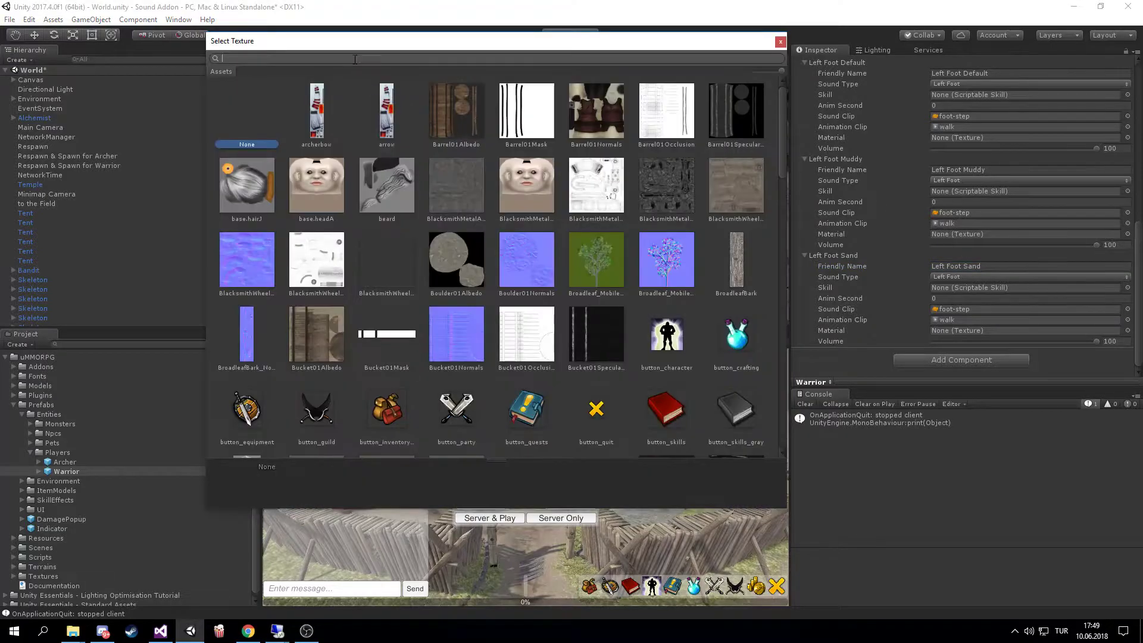
pyautogui.write('Terrain')
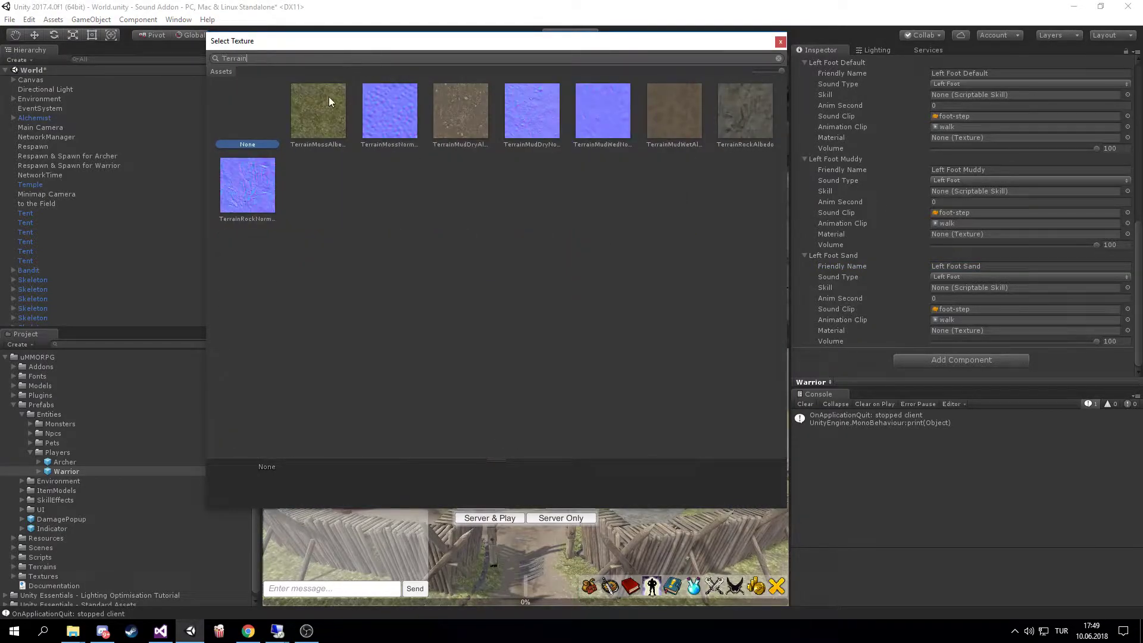
pyautogui.click(463, 113)
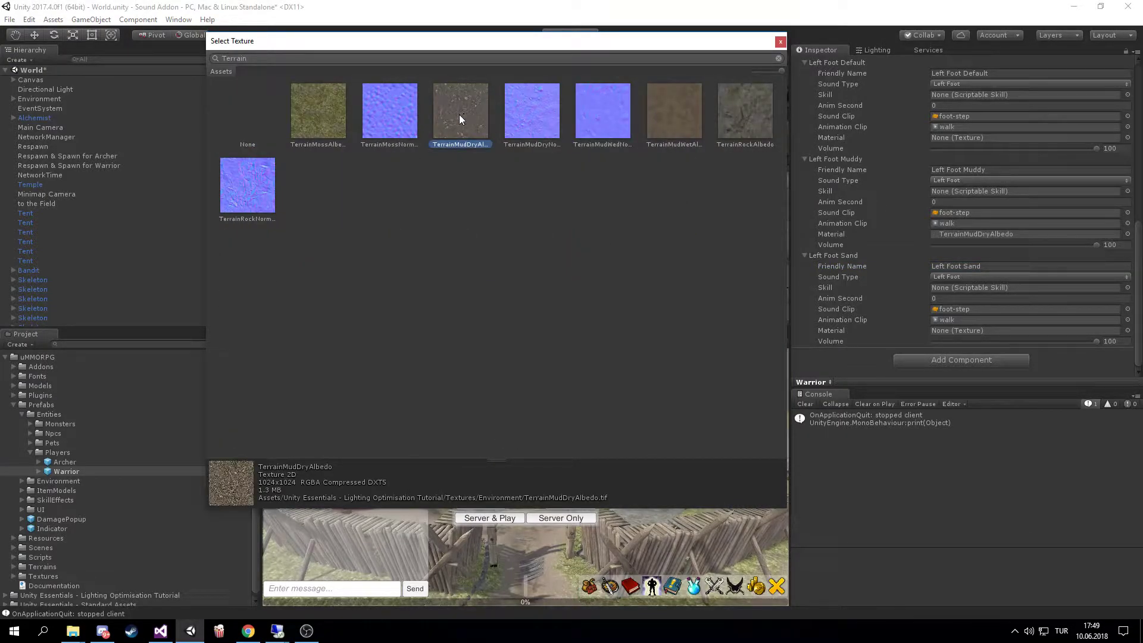
pyautogui.doubleClick(459, 114)
pyautogui.click(1126, 223)
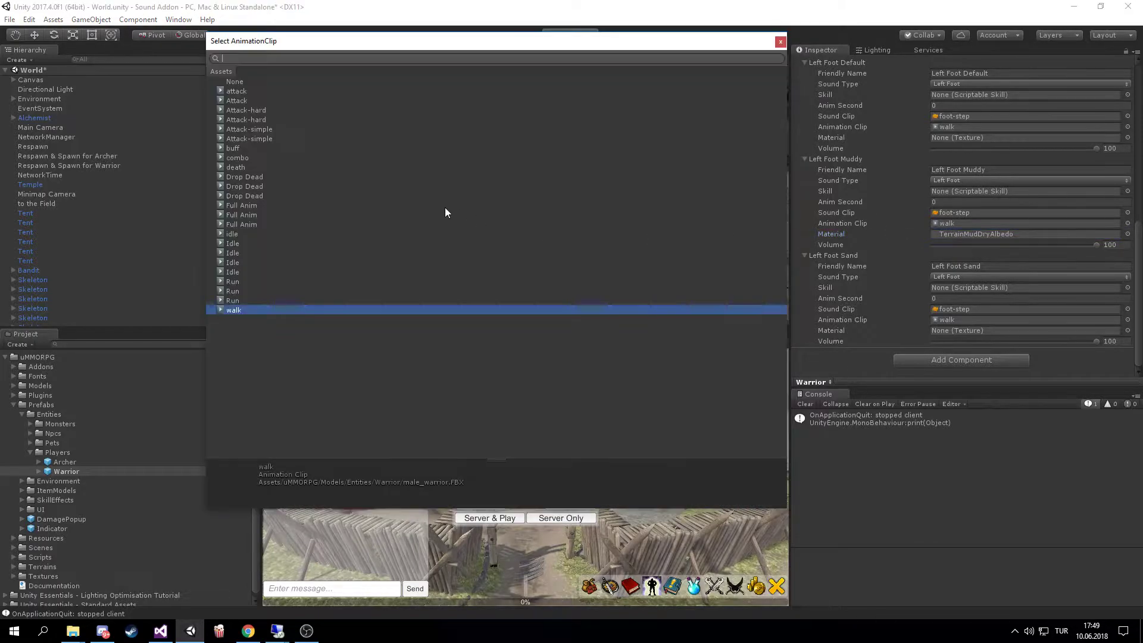
pyautogui.click(780, 42)
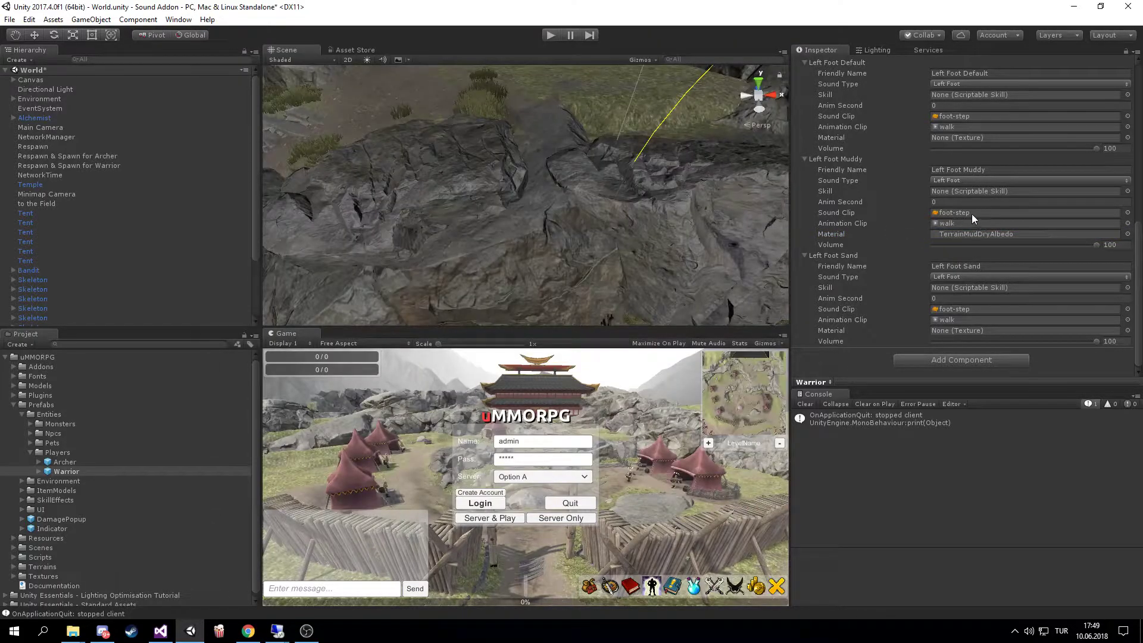
pyautogui.click(1128, 212)
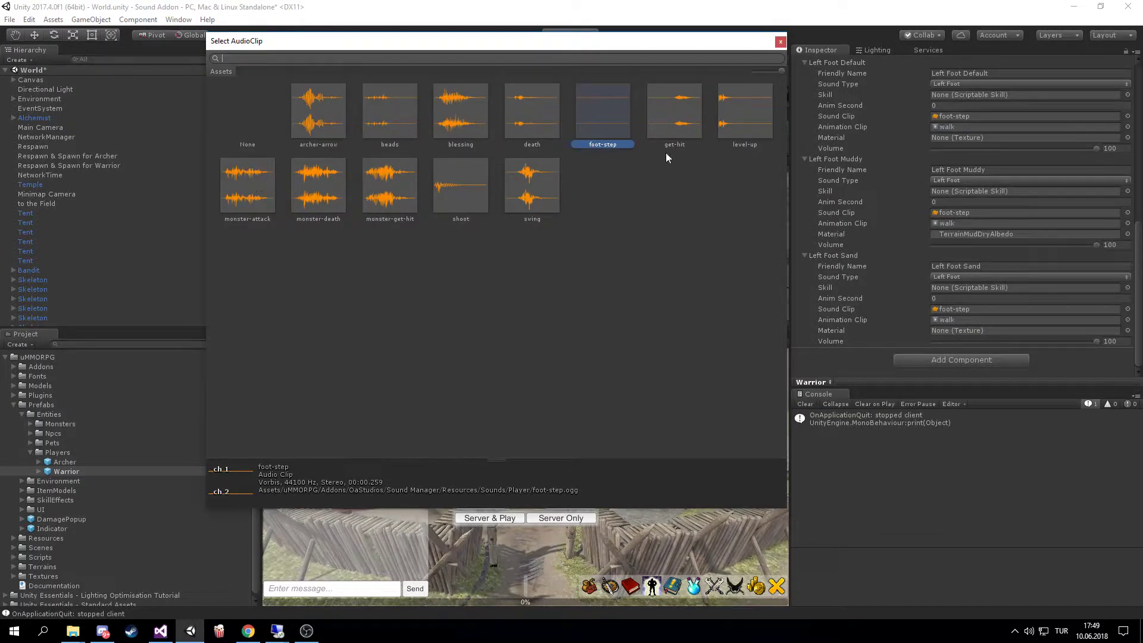
pyautogui.doubleClick(745, 116)
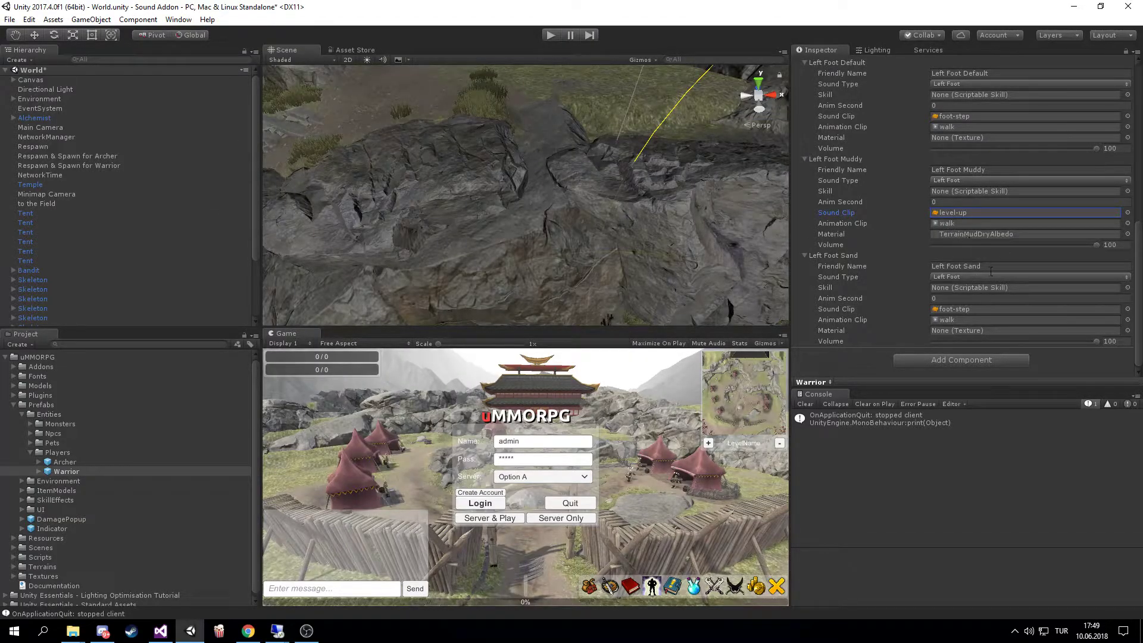
# Give Left Foot Sand the TerrainMudWetAlbedo texture and blessing sound, then enter play mode.
pyautogui.click(1127, 330)
pyautogui.write('Terrai')
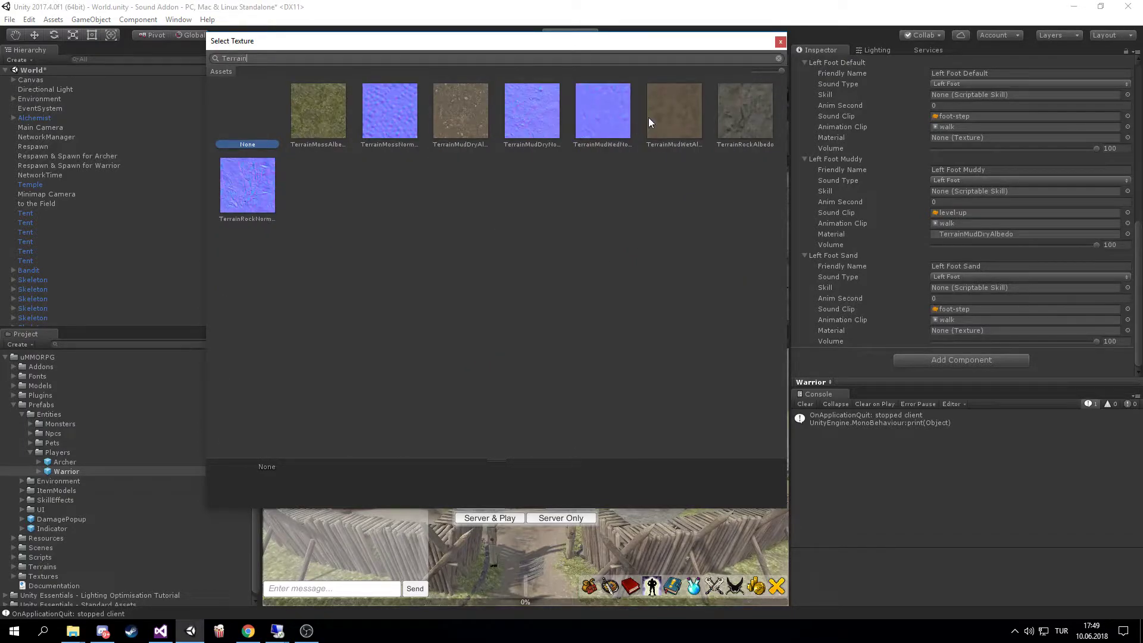
pyautogui.write('n')
pyautogui.doubleClick(663, 113)
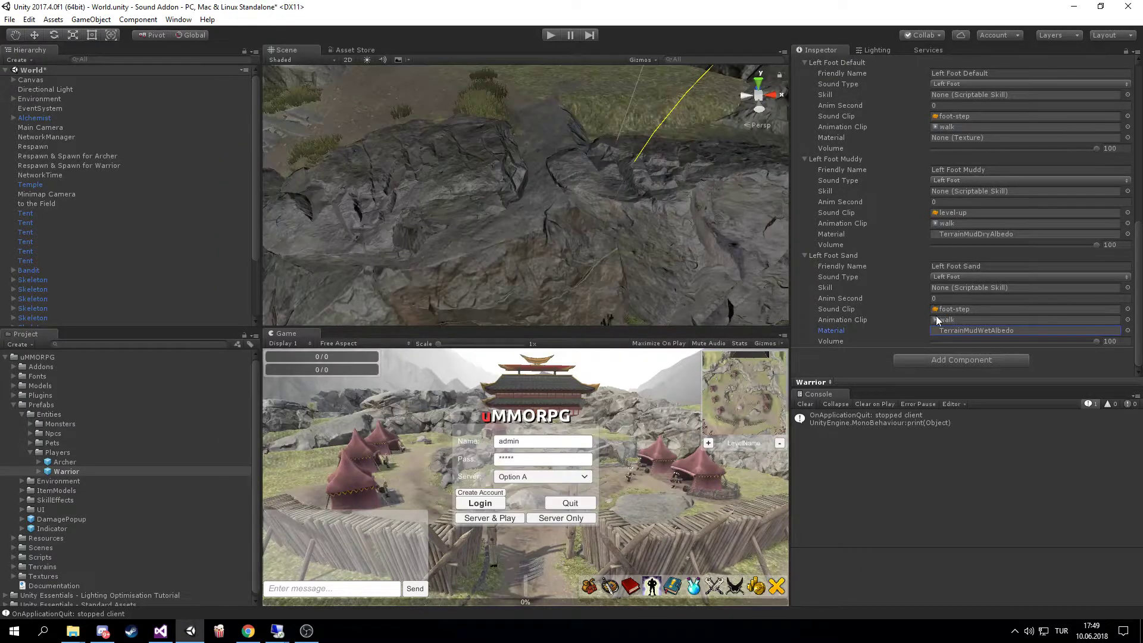
pyautogui.click(1127, 309)
pyautogui.doubleClick(466, 127)
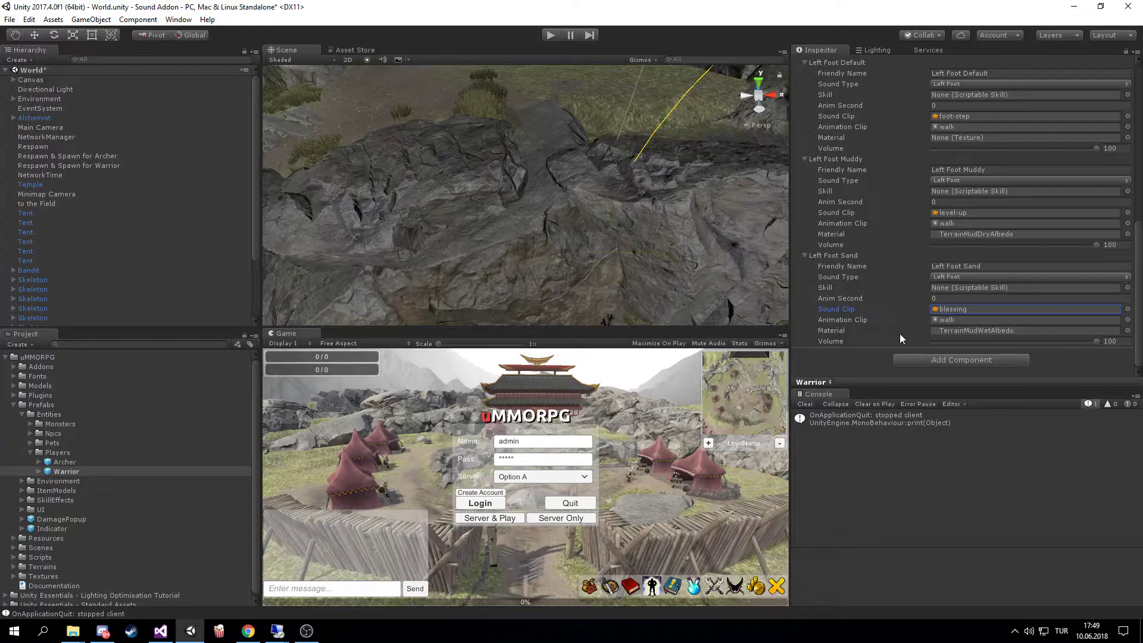
pyautogui.click(551, 35)
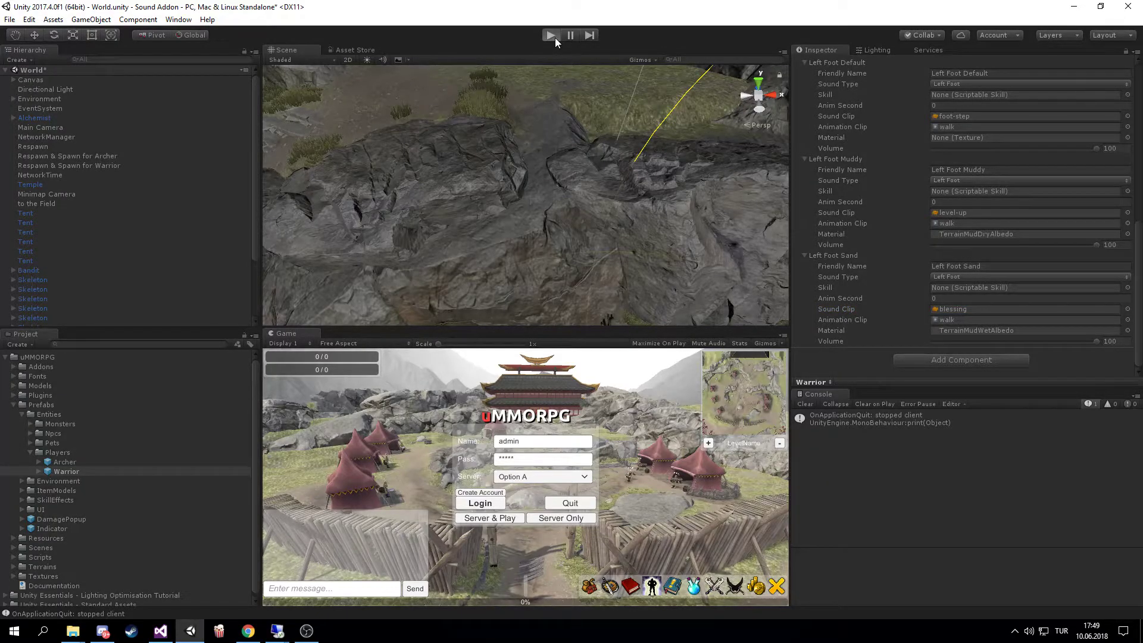
# Log in and enter the world with the chosen character, framing the game camera on it.
pyautogui.click(501, 518)
pyautogui.click(495, 436)
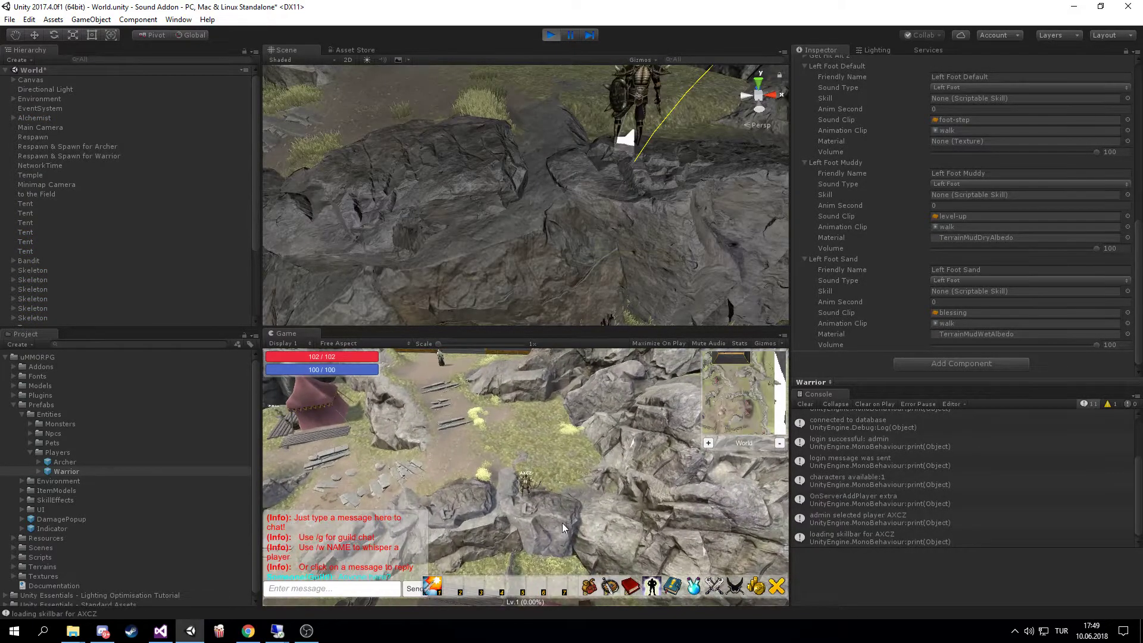
pyautogui.scroll(4, 562, 523)
pyautogui.moveTo(562, 523); pyautogui.dragTo(488, 431, button='right')
# Walk the Warrior forward, right and left across the grass to hear footsteps, then stop play mode.
pyautogui.press('w')
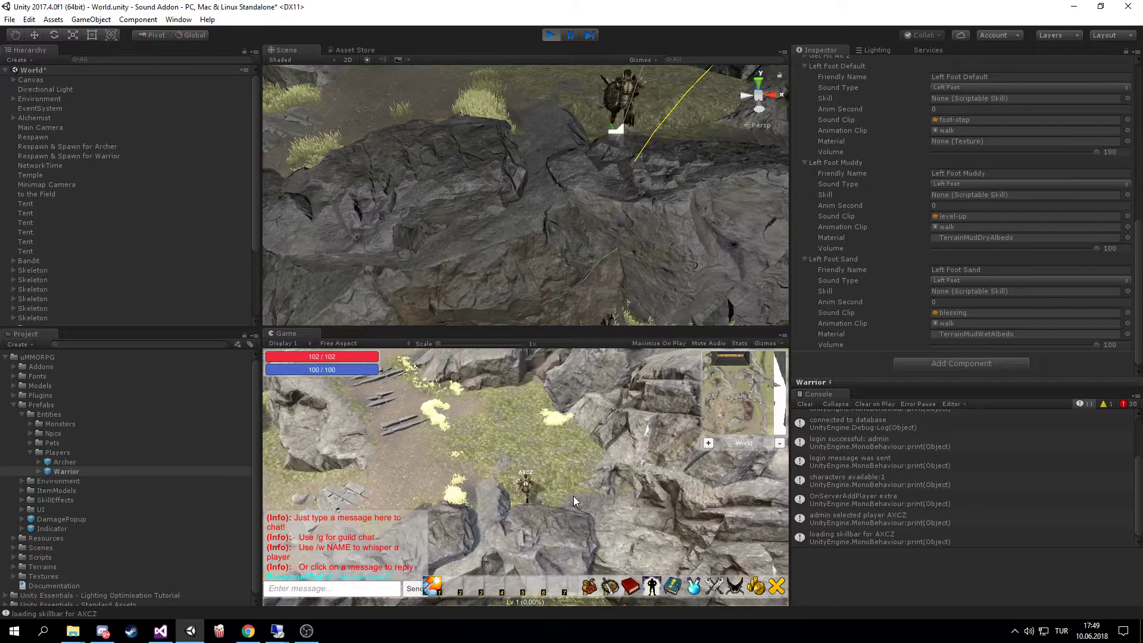
pyautogui.press('d')
pyautogui.press('a')
pyautogui.press('w')
pyautogui.press('w')
pyautogui.press('a')
pyautogui.press('w')
pyautogui.press('w')
pyautogui.press('w')
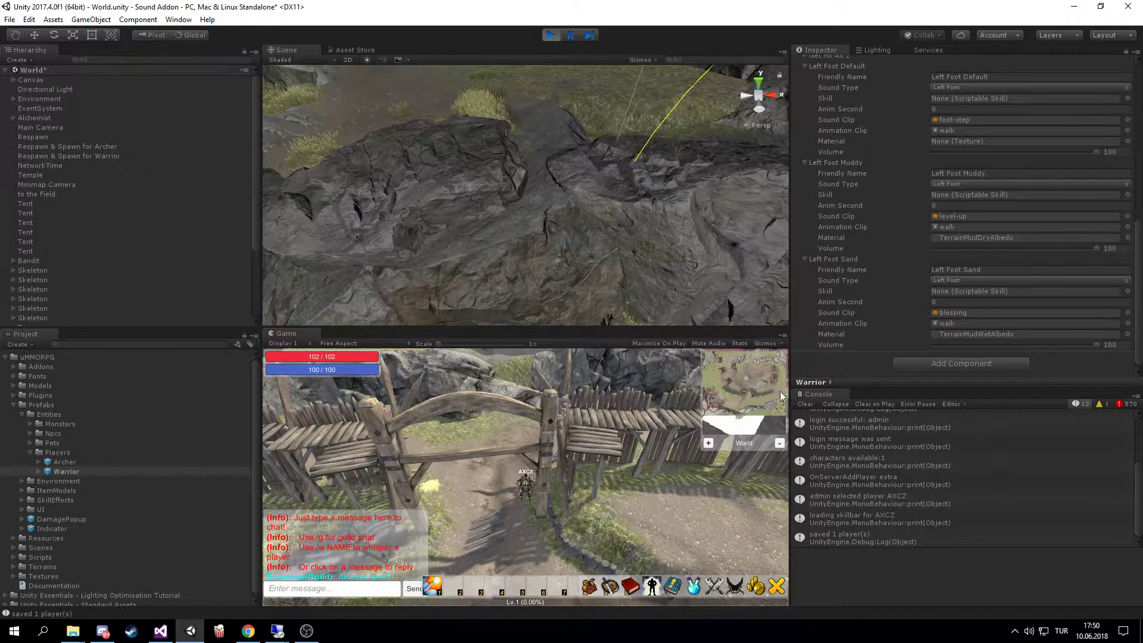
pyautogui.click(550, 35)
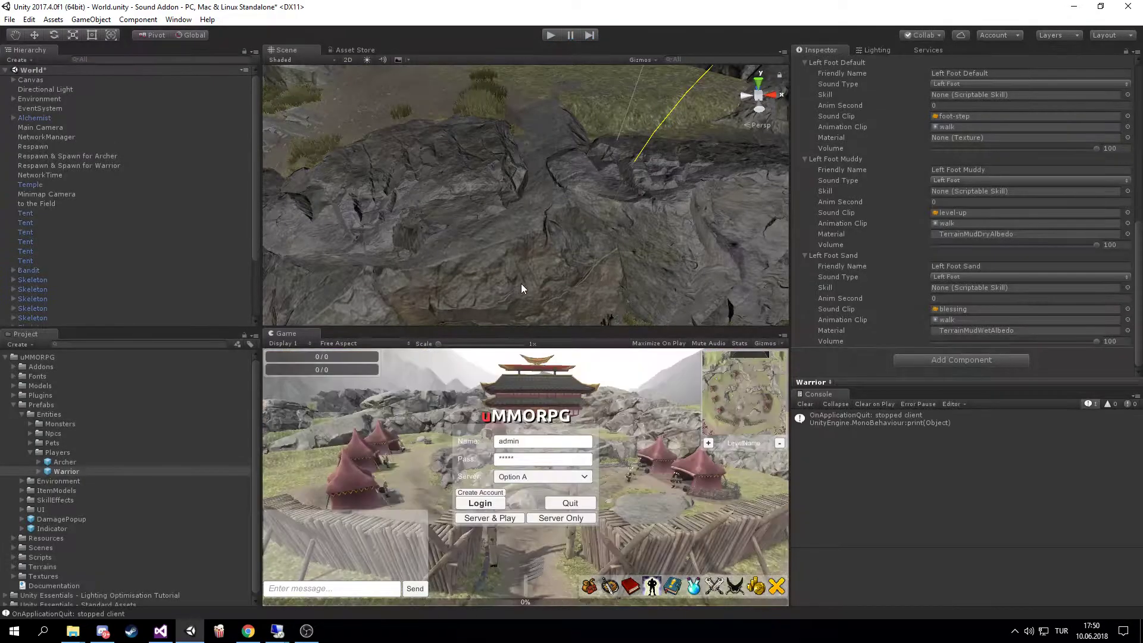